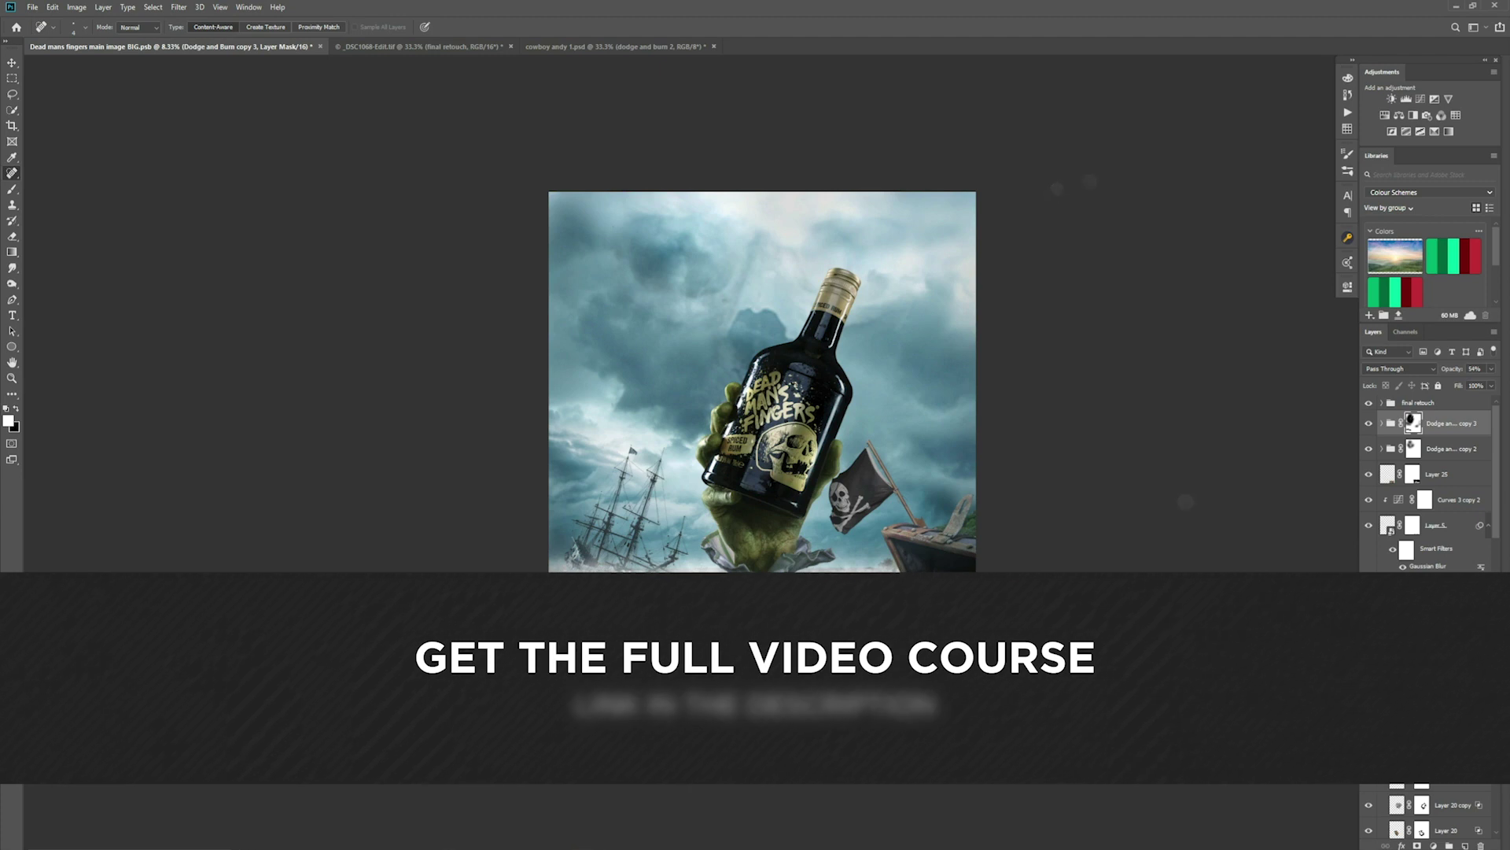
Switch from the Spot Healing Brush to the Brush tool with the B shortcut
{"action": "key", "text": "b"}
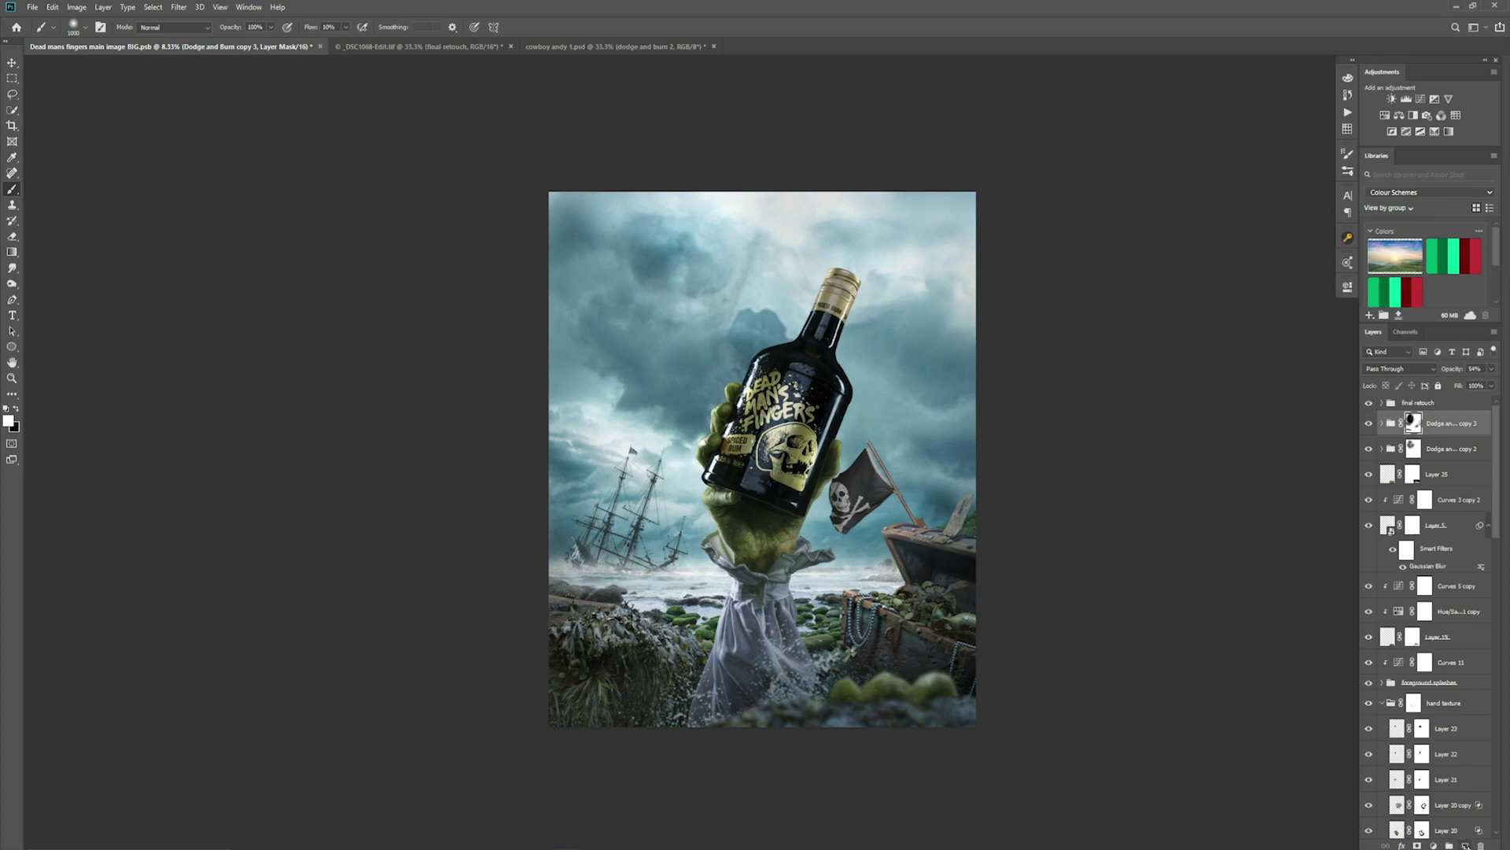
Add a new Linear Dodge (Add) layer above the dodge-and-burn groups and enlarge the brush
{"action": "left_click", "coordinate": [1465, 846]}
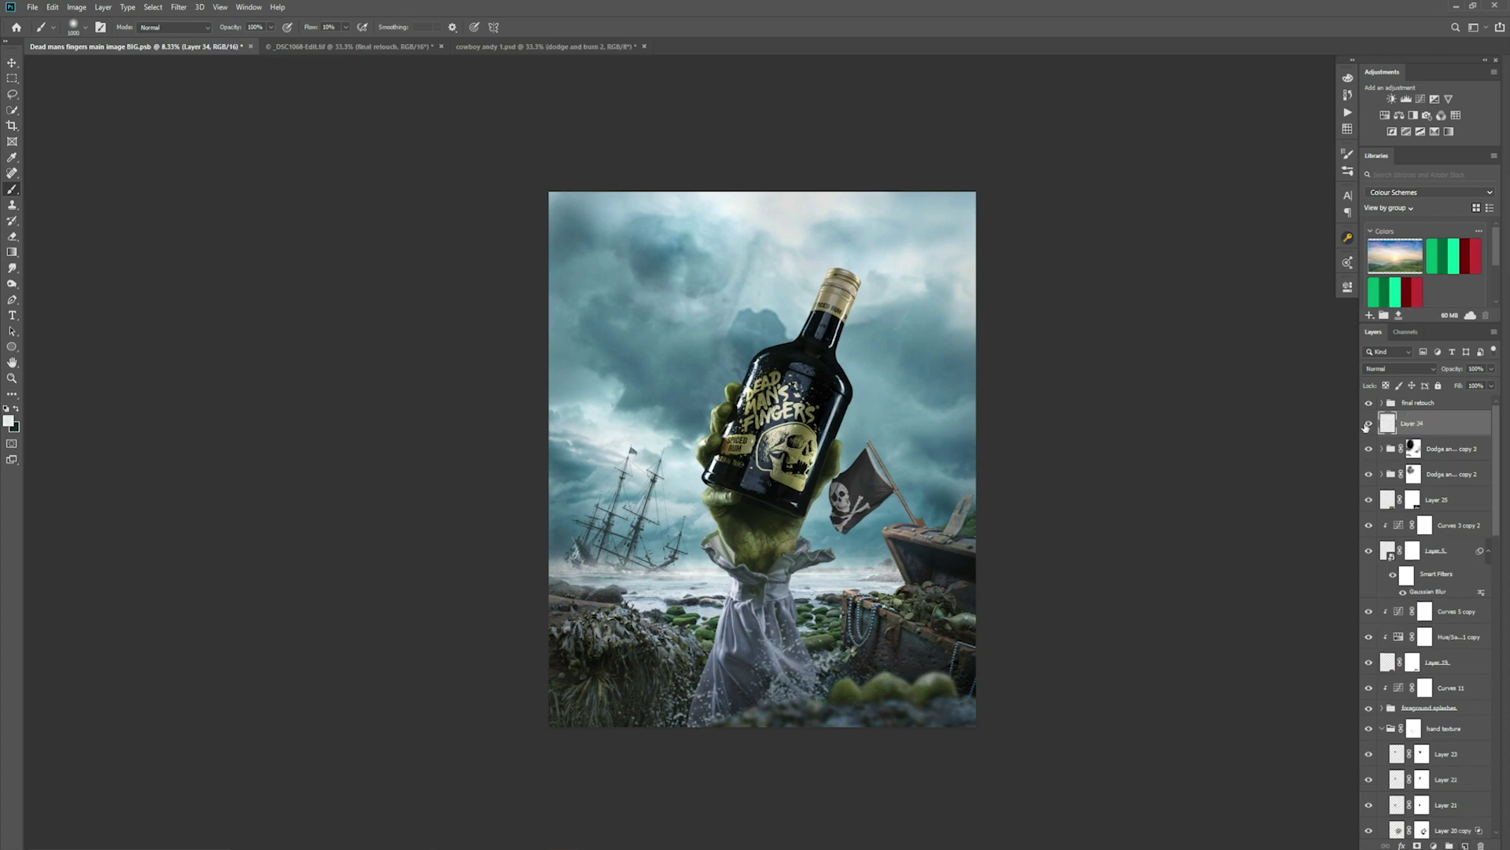
{"action": "left_click", "coordinate": [1391, 368]}
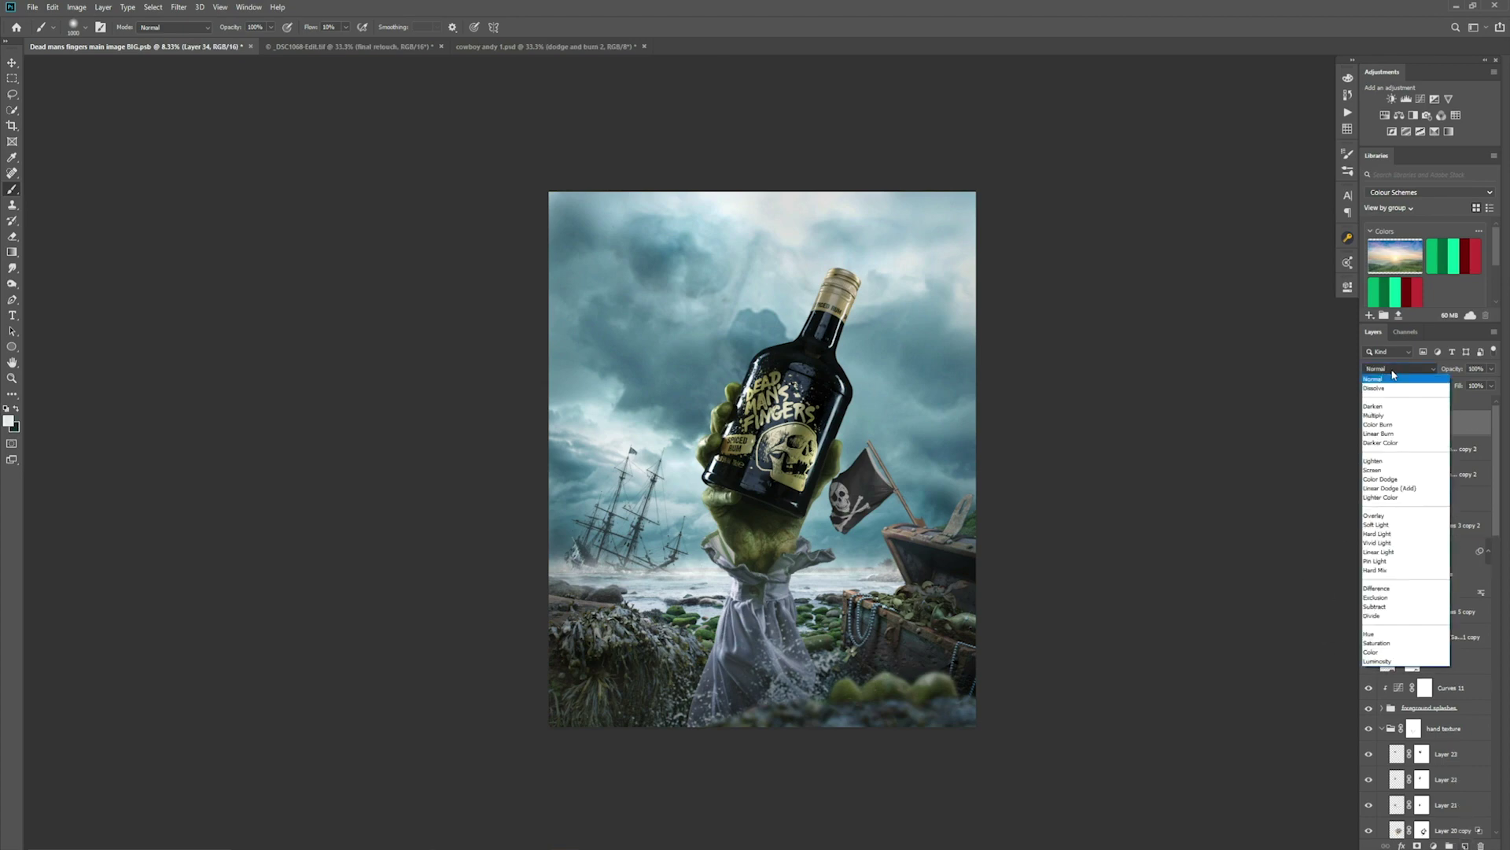
{"action": "left_click", "coordinate": [1388, 485]}
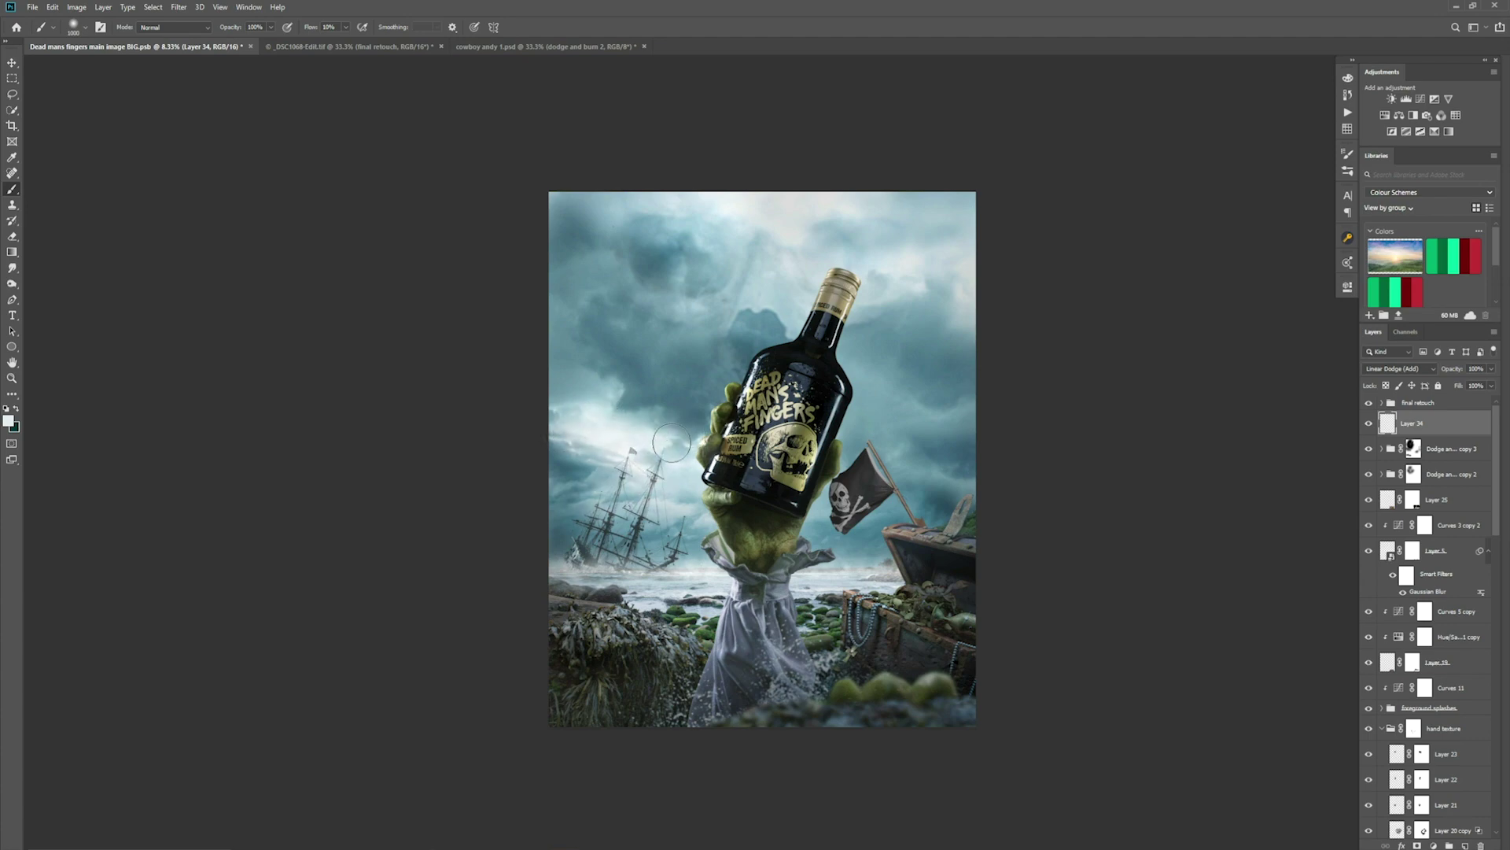
{"action": "key", "text": "bracketright"}
{"action": "key", "text": "bracketright"}
{"action": "key", "text": "bracketright"}
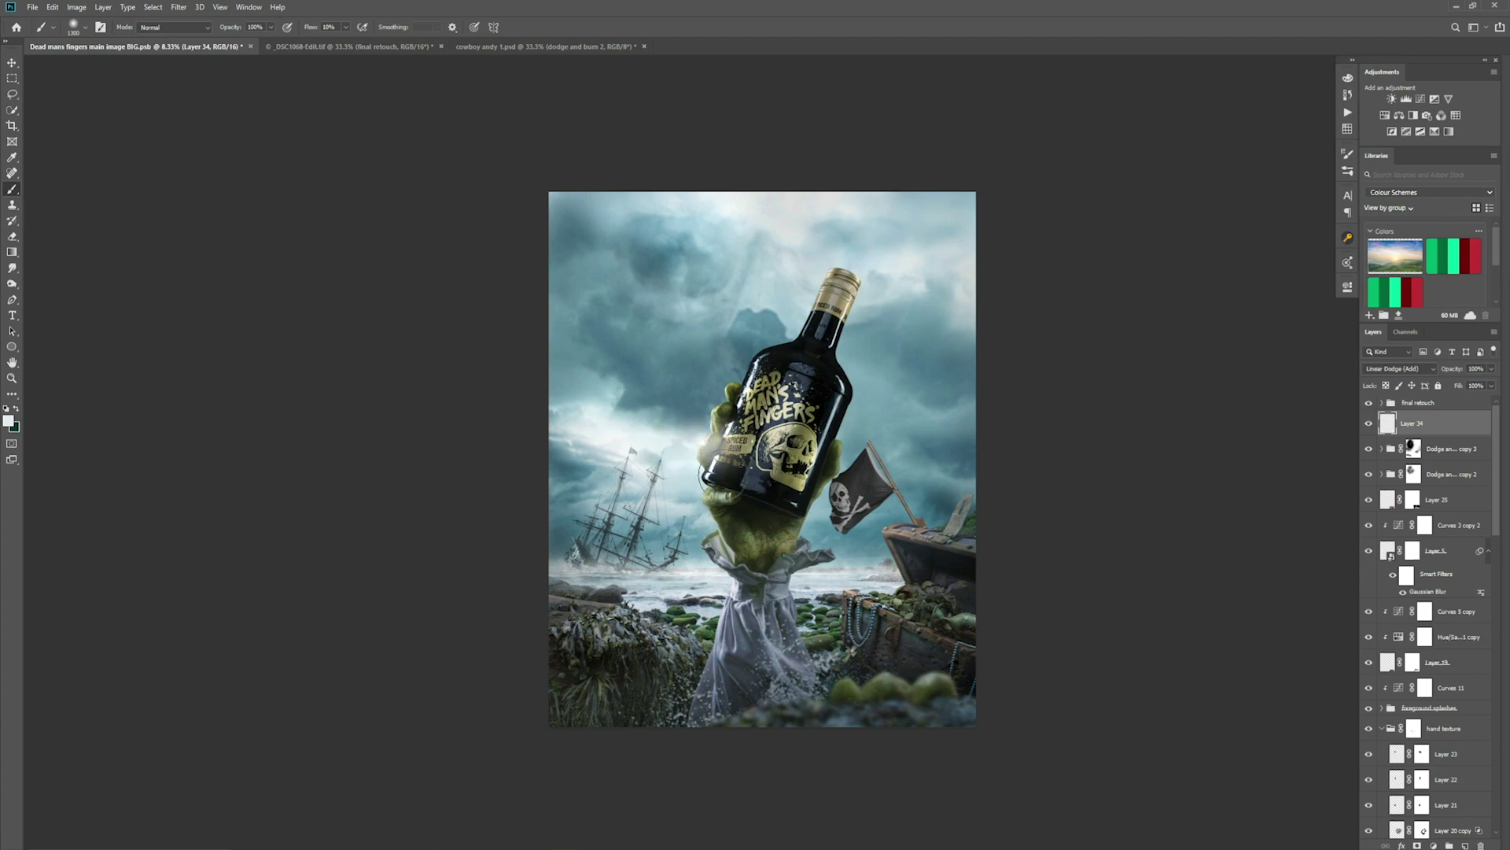
Paint a white glow over the sky beside the hand and set the layer's fill to 20%
{"action": "mouse_move", "coordinate": [665, 468]}
{"action": "left_mouse_down"}
{"action": "mouse_move", "coordinate": [708, 464]}
{"action": "mouse_move", "coordinate": [564, 420]}
{"action": "mouse_move", "coordinate": [698, 429]}
{"action": "left_mouse_up"}
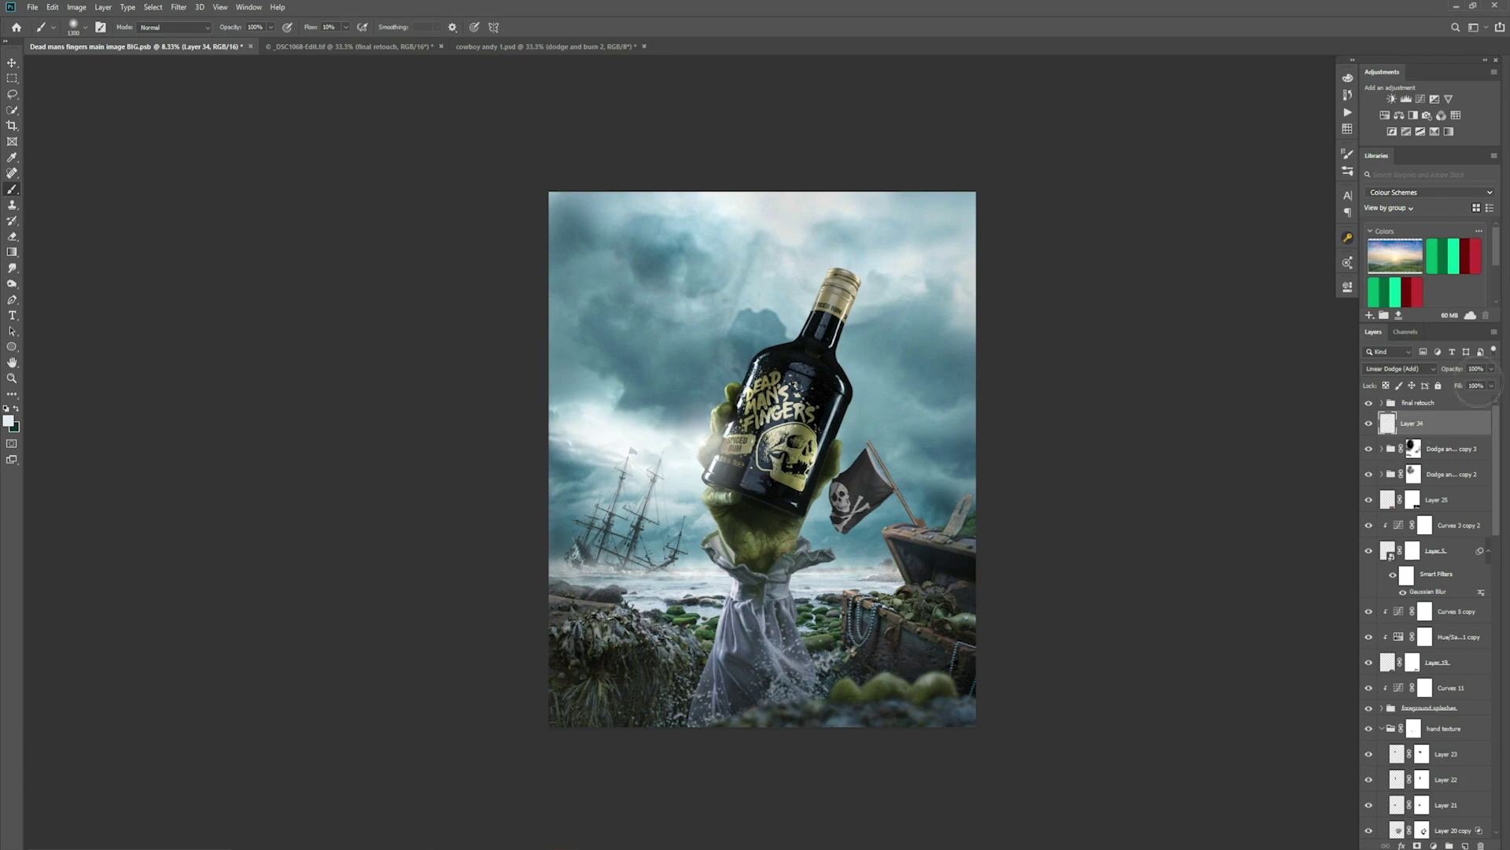
{"action": "left_click", "coordinate": [1492, 385]}
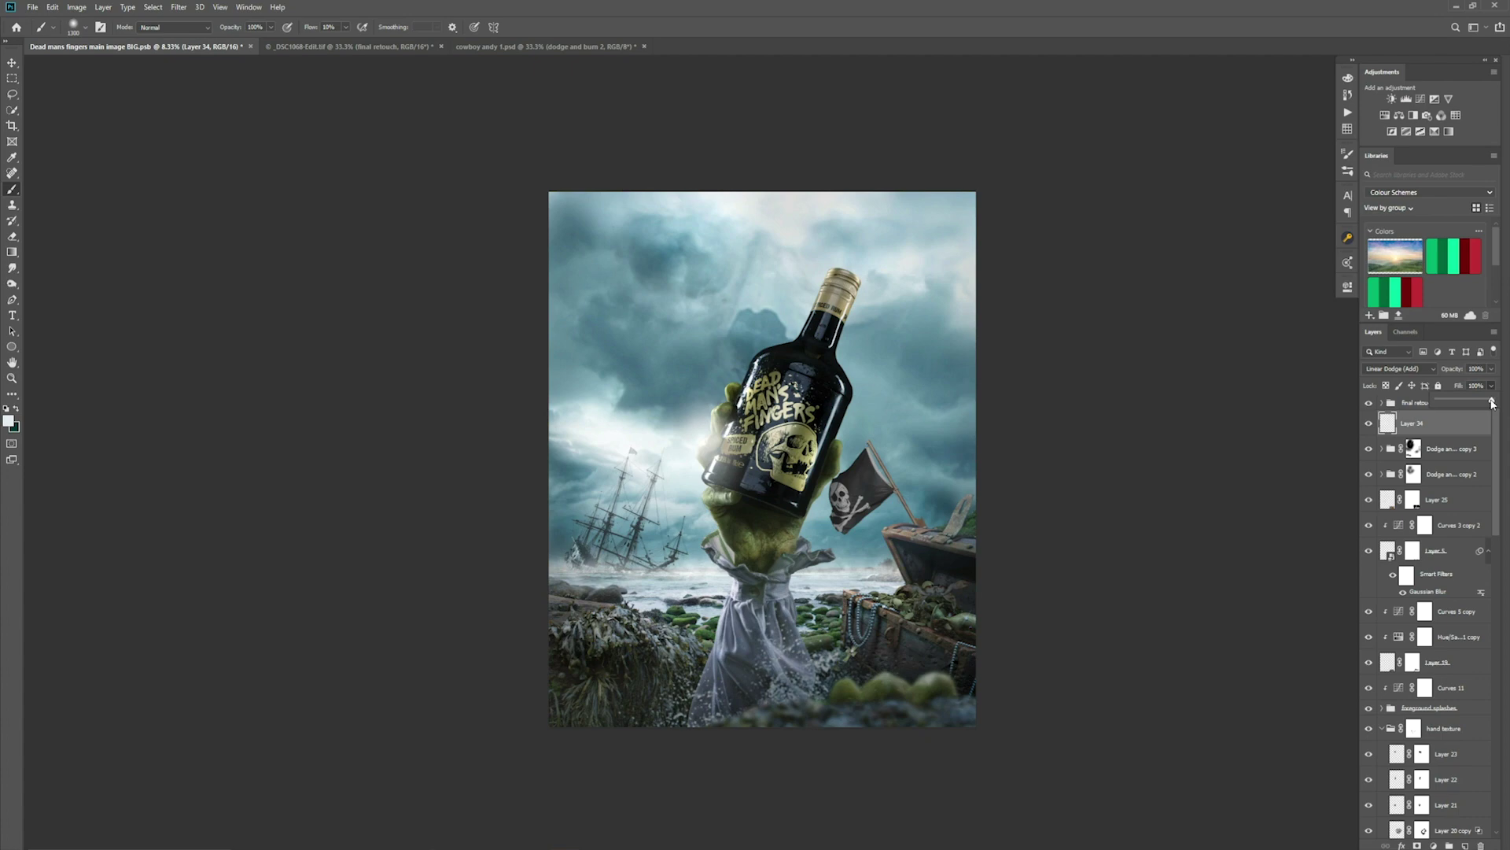
{"action": "mouse_move", "coordinate": [1492, 403]}
{"action": "left_mouse_down"}
{"action": "mouse_move", "coordinate": [1430, 409]}
{"action": "mouse_move", "coordinate": [1449, 405]}
{"action": "left_mouse_up"}
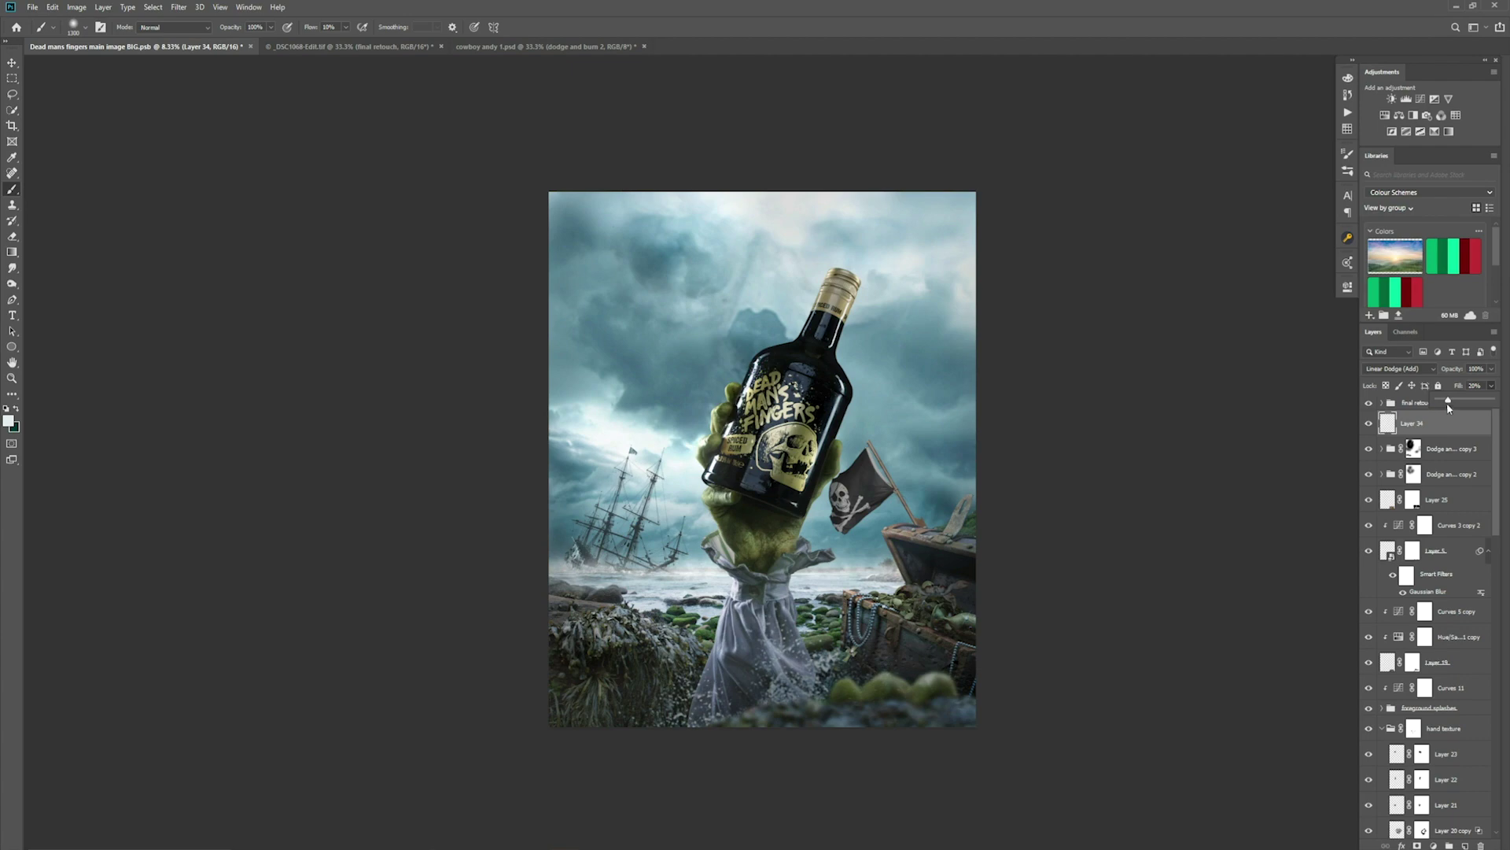
{"action": "left_click", "coordinate": [1164, 468]}
Toggle the glow layer's visibility to compare before and after, then add another empty layer
{"action": "left_click", "coordinate": [1368, 426]}
{"action": "left_click", "coordinate": [1368, 426]}
{"action": "left_click", "coordinate": [1368, 426]}
{"action": "left_click", "coordinate": [1368, 426]}
{"action": "left_click", "coordinate": [1368, 426]}
{"action": "left_click", "coordinate": [1368, 426]}
{"action": "left_click", "coordinate": [1368, 426]}
{"action": "left_click", "coordinate": [1368, 426]}
{"action": "left_click", "coordinate": [1465, 845]}
Set the new layer to Color Dodge and choose a saturated red foreground colour
{"action": "left_click", "coordinate": [1414, 369]}
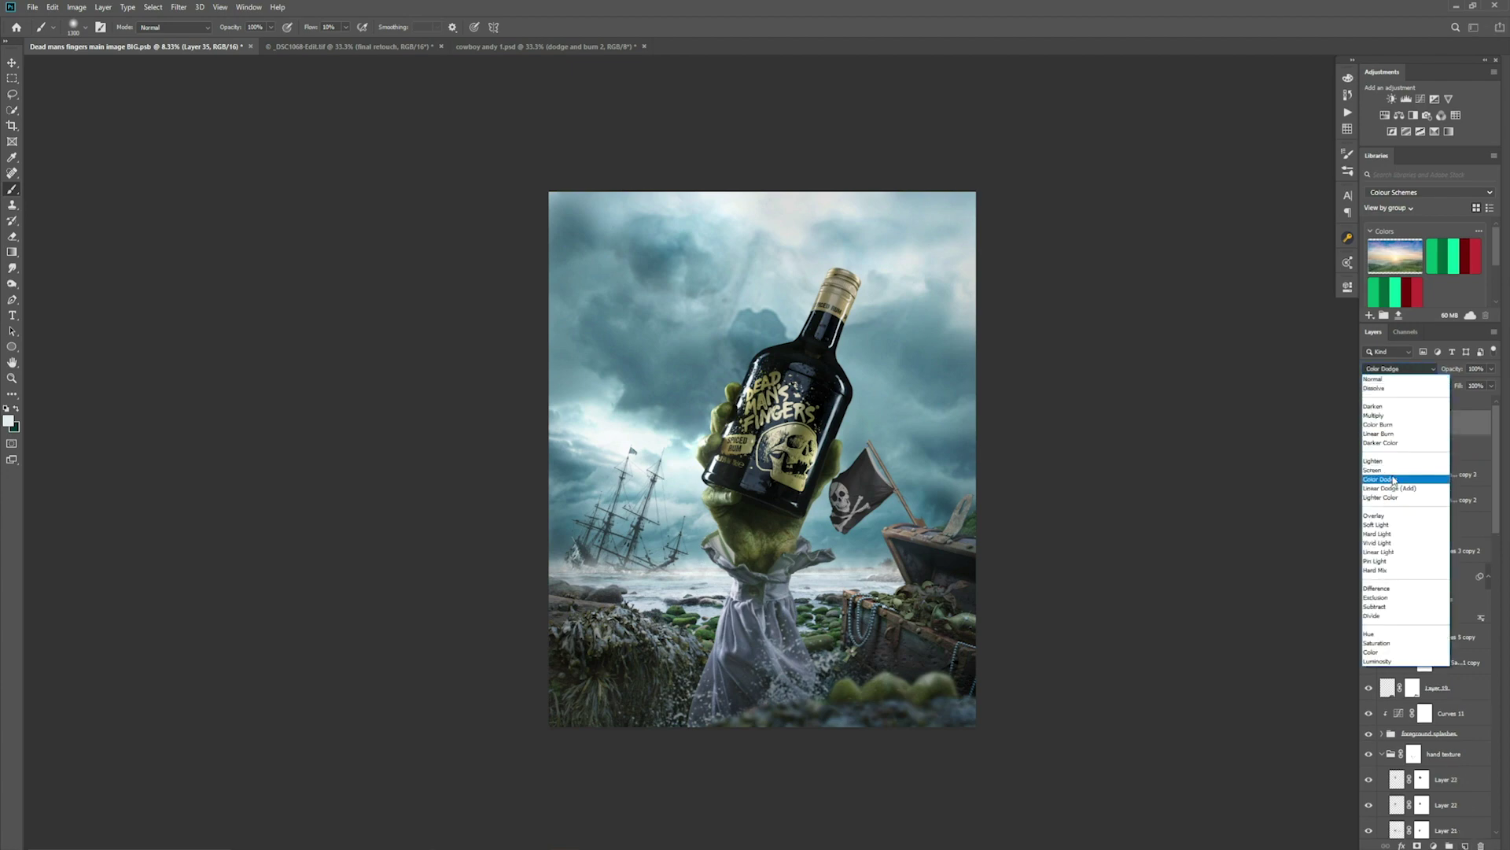
{"action": "left_click", "coordinate": [1394, 479]}
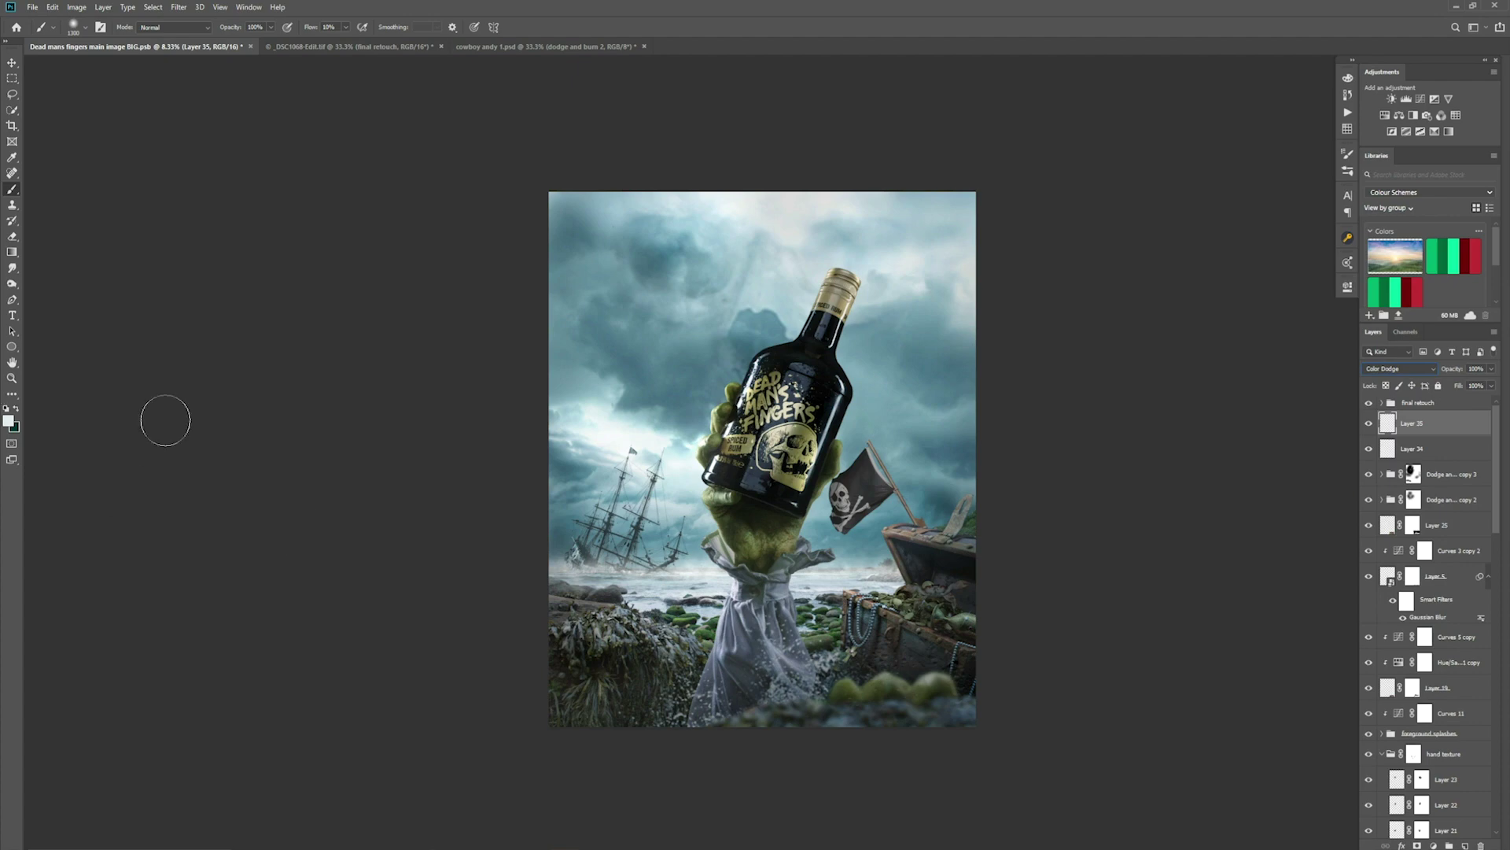
{"action": "left_click", "coordinate": [9, 423]}
{"action": "left_click", "coordinate": [796, 455]}
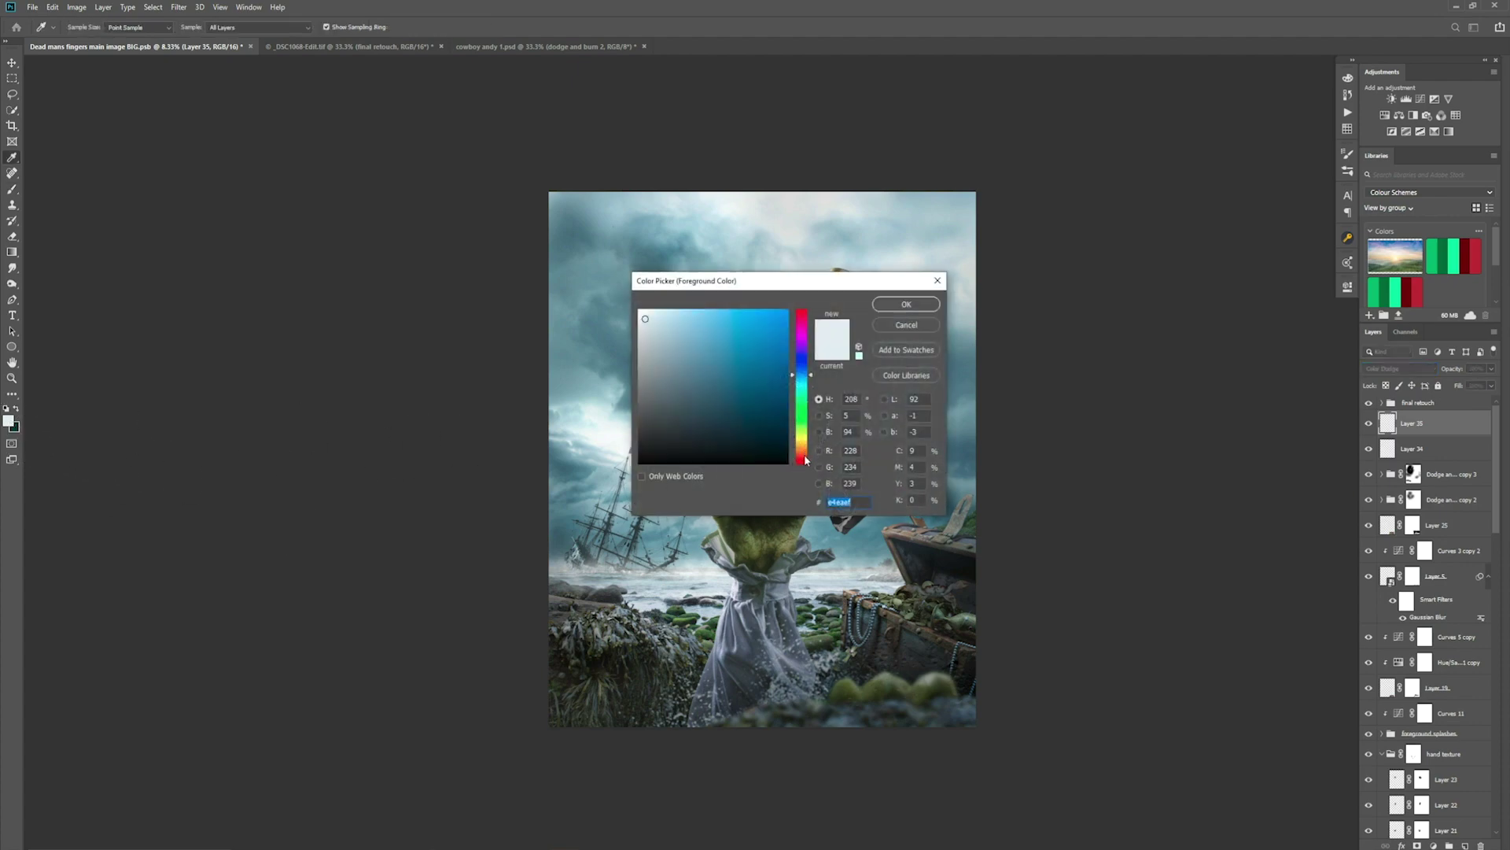
{"action": "left_click", "coordinate": [775, 354]}
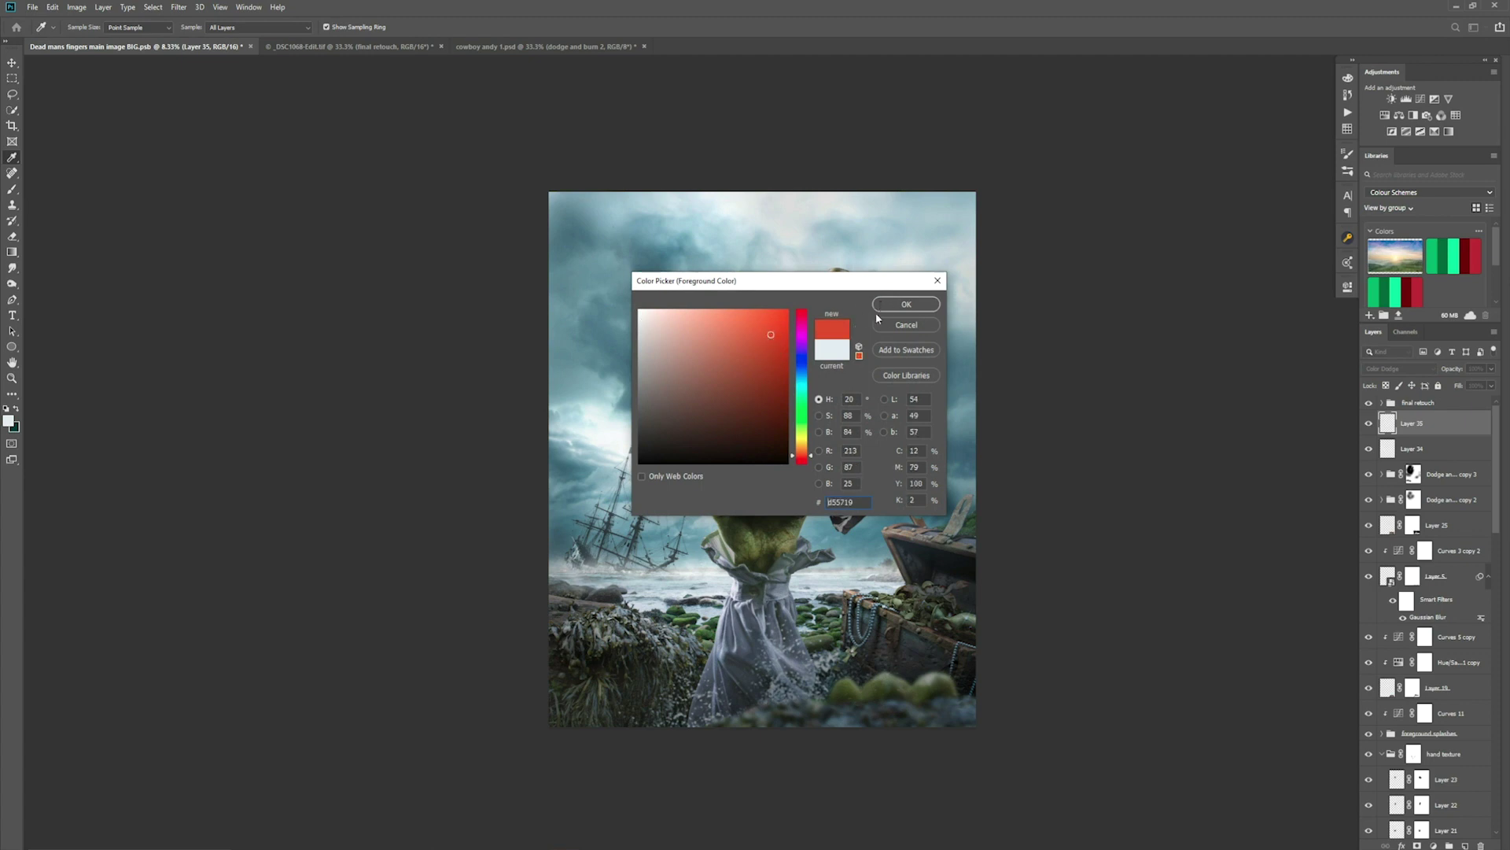
{"action": "left_click", "coordinate": [906, 304]}
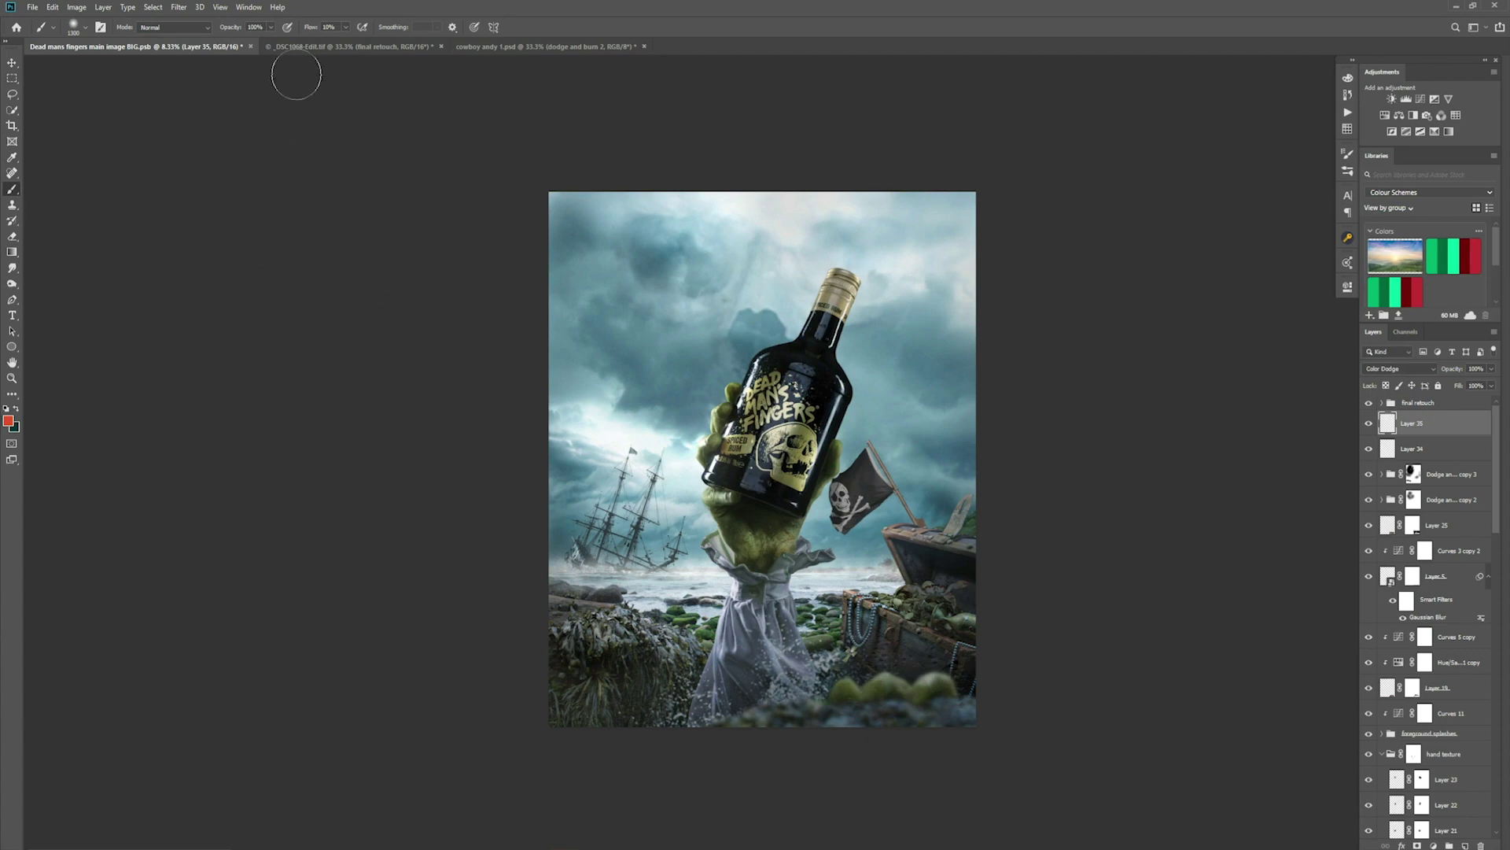
Lower brush flow to 8% and paint red glow across the sky near the masts
{"action": "left_click", "coordinate": [345, 26]}
{"action": "left_click_drag", "start_coordinate": [343, 44], "coordinate": [341, 44]}
{"action": "left_click", "coordinate": [334, 270]}
{"action": "mouse_move", "coordinate": [589, 424]}
{"action": "left_mouse_down"}
{"action": "mouse_move", "coordinate": [677, 452]}
{"action": "mouse_move", "coordinate": [681, 472]}
{"action": "mouse_move", "coordinate": [657, 484]}
{"action": "mouse_move", "coordinate": [689, 492]}
{"action": "mouse_move", "coordinate": [728, 349]}
{"action": "left_mouse_up"}
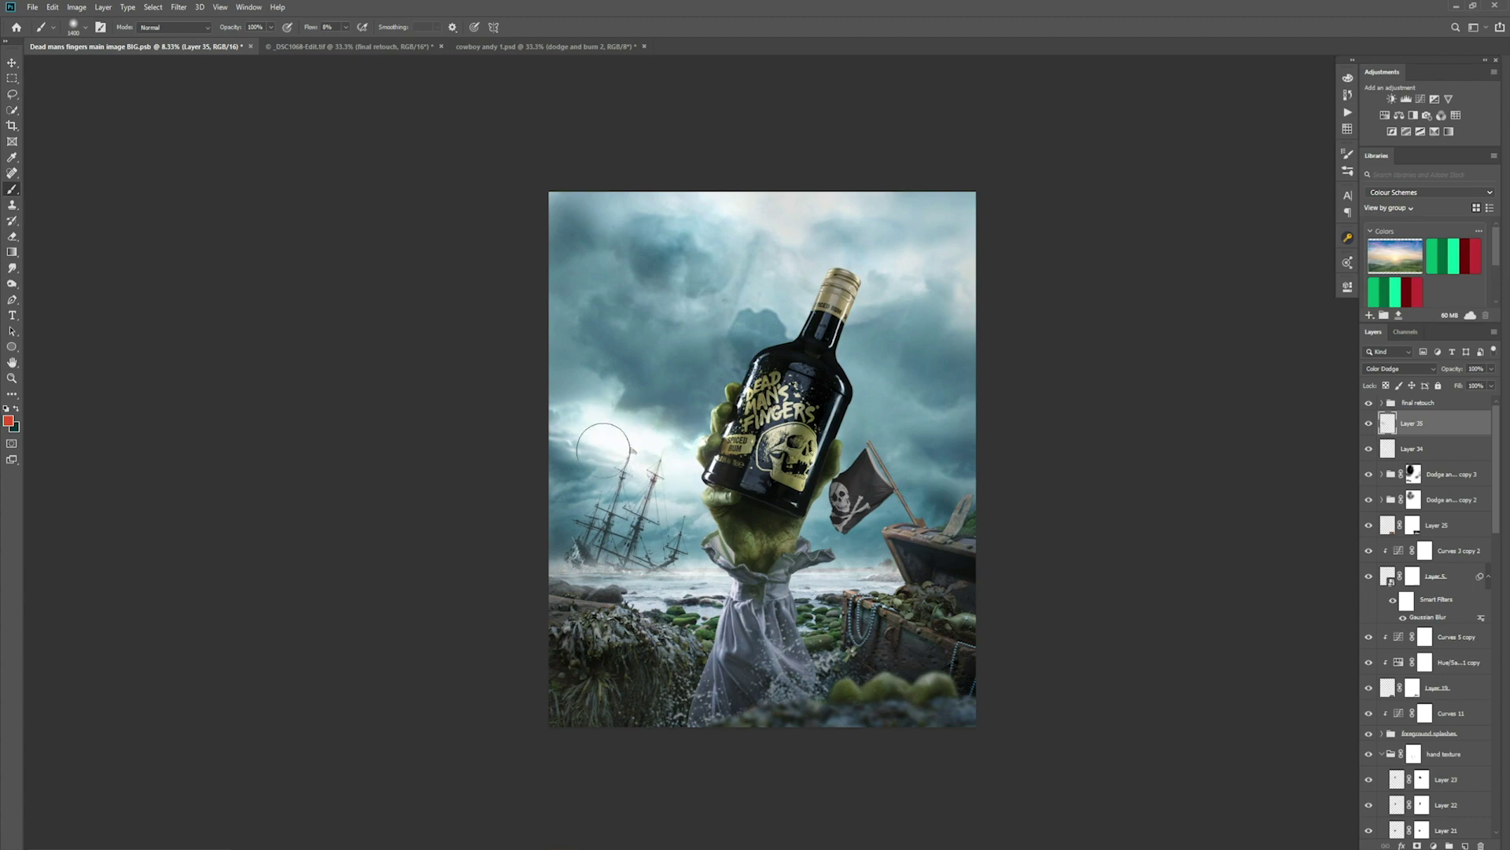
{"action": "mouse_move", "coordinate": [603, 450]}
{"action": "left_mouse_down"}
{"action": "mouse_move", "coordinate": [621, 450]}
{"action": "mouse_move", "coordinate": [574, 444]}
{"action": "mouse_move", "coordinate": [663, 455]}
{"action": "mouse_move", "coordinate": [595, 435]}
{"action": "mouse_move", "coordinate": [583, 416]}
{"action": "mouse_move", "coordinate": [598, 441]}
{"action": "mouse_move", "coordinate": [612, 409]}
{"action": "mouse_move", "coordinate": [736, 472]}
{"action": "mouse_move", "coordinate": [696, 464]}
{"action": "mouse_move", "coordinate": [693, 482]}
{"action": "mouse_move", "coordinate": [641, 432]}
{"action": "mouse_move", "coordinate": [582, 417]}
{"action": "mouse_move", "coordinate": [677, 486]}
{"action": "left_mouse_up"}
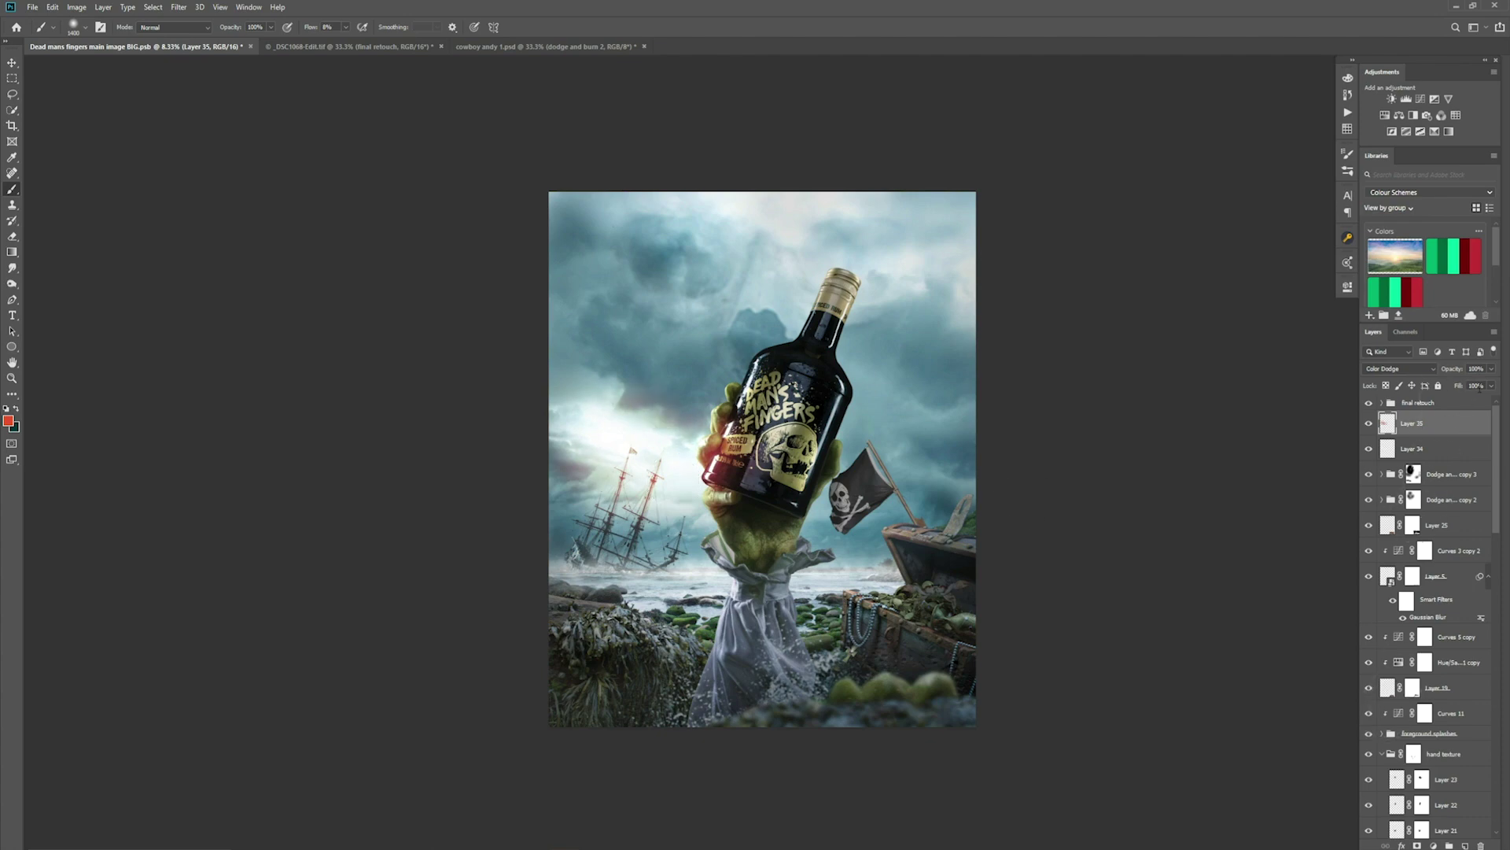
Lower the red glow layer's opacity to about 49%
{"action": "left_click", "coordinate": [1492, 386]}
{"action": "mouse_move", "coordinate": [1475, 385]}
{"action": "left_mouse_down"}
{"action": "mouse_move", "coordinate": [1442, 385]}
{"action": "mouse_move", "coordinate": [1460, 390]}
{"action": "left_mouse_up"}
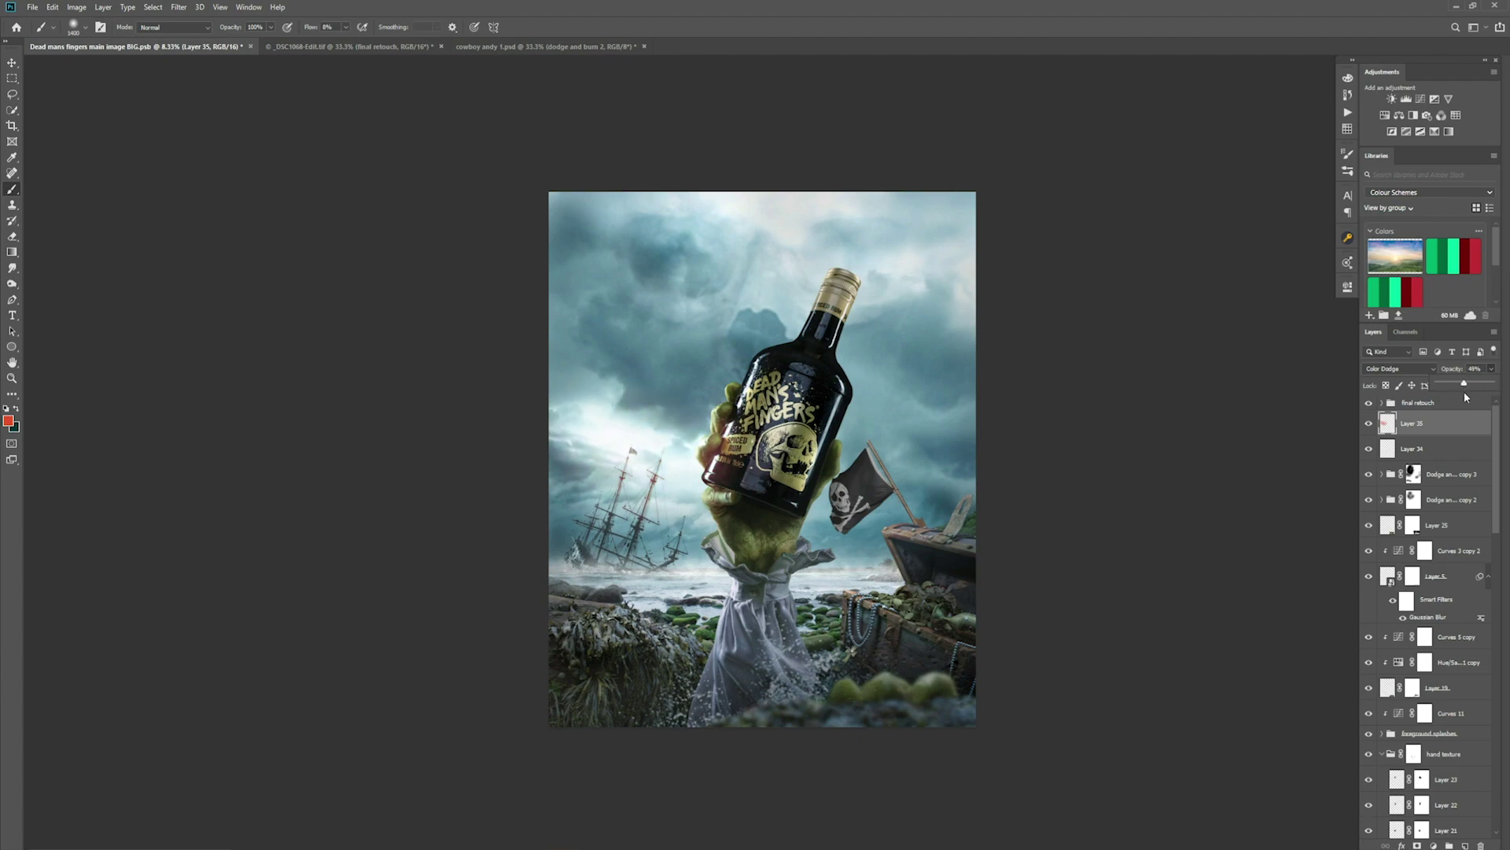
{"action": "left_click", "coordinate": [1413, 405]}
{"action": "left_click", "coordinate": [1370, 423]}
{"action": "left_click", "coordinate": [1369, 423]}
{"action": "left_click", "coordinate": [1371, 423]}
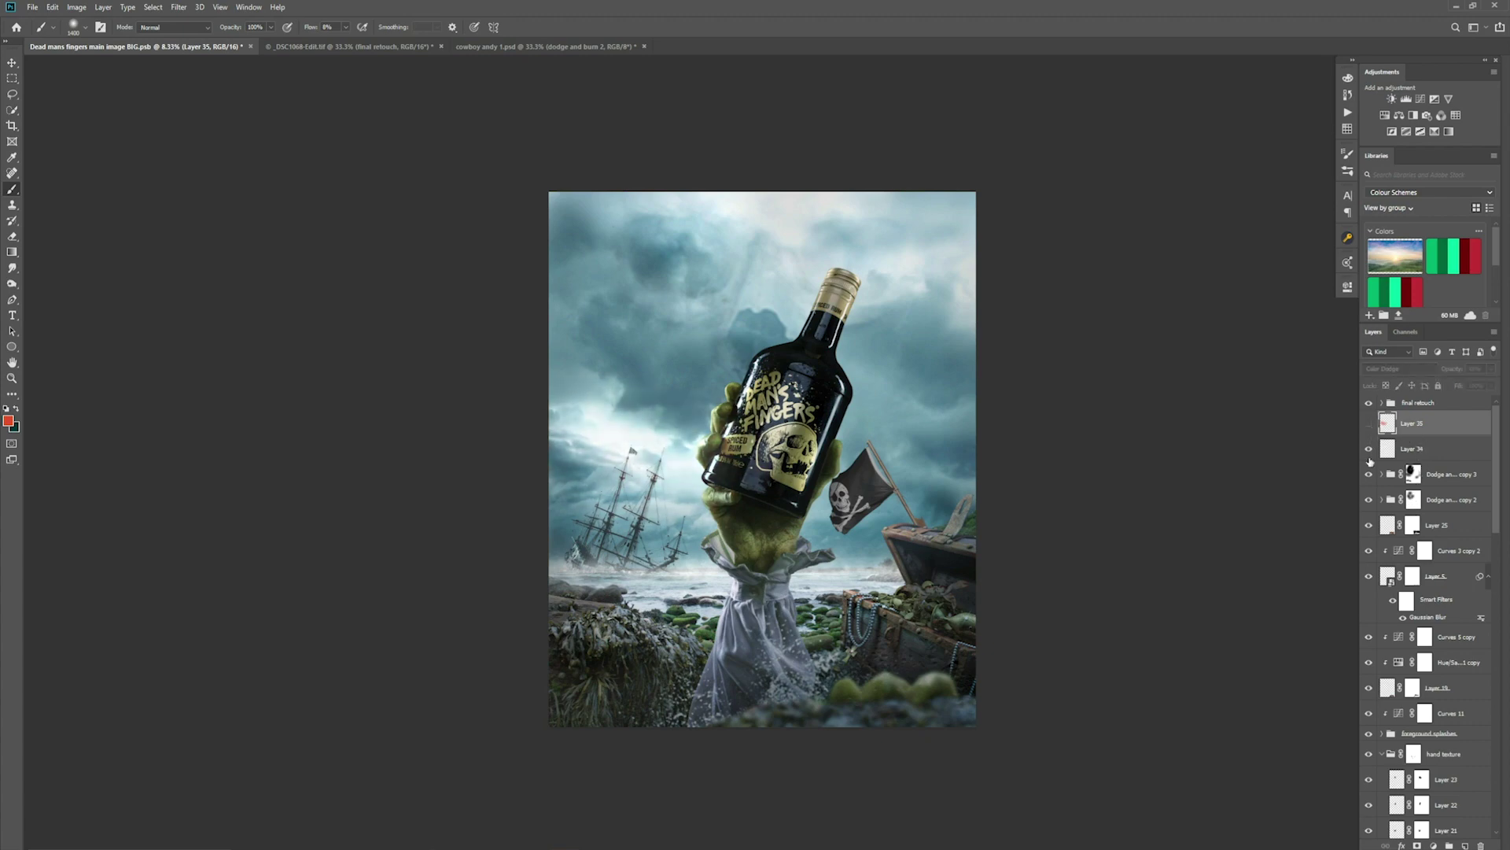
{"action": "left_click", "coordinate": [1369, 424]}
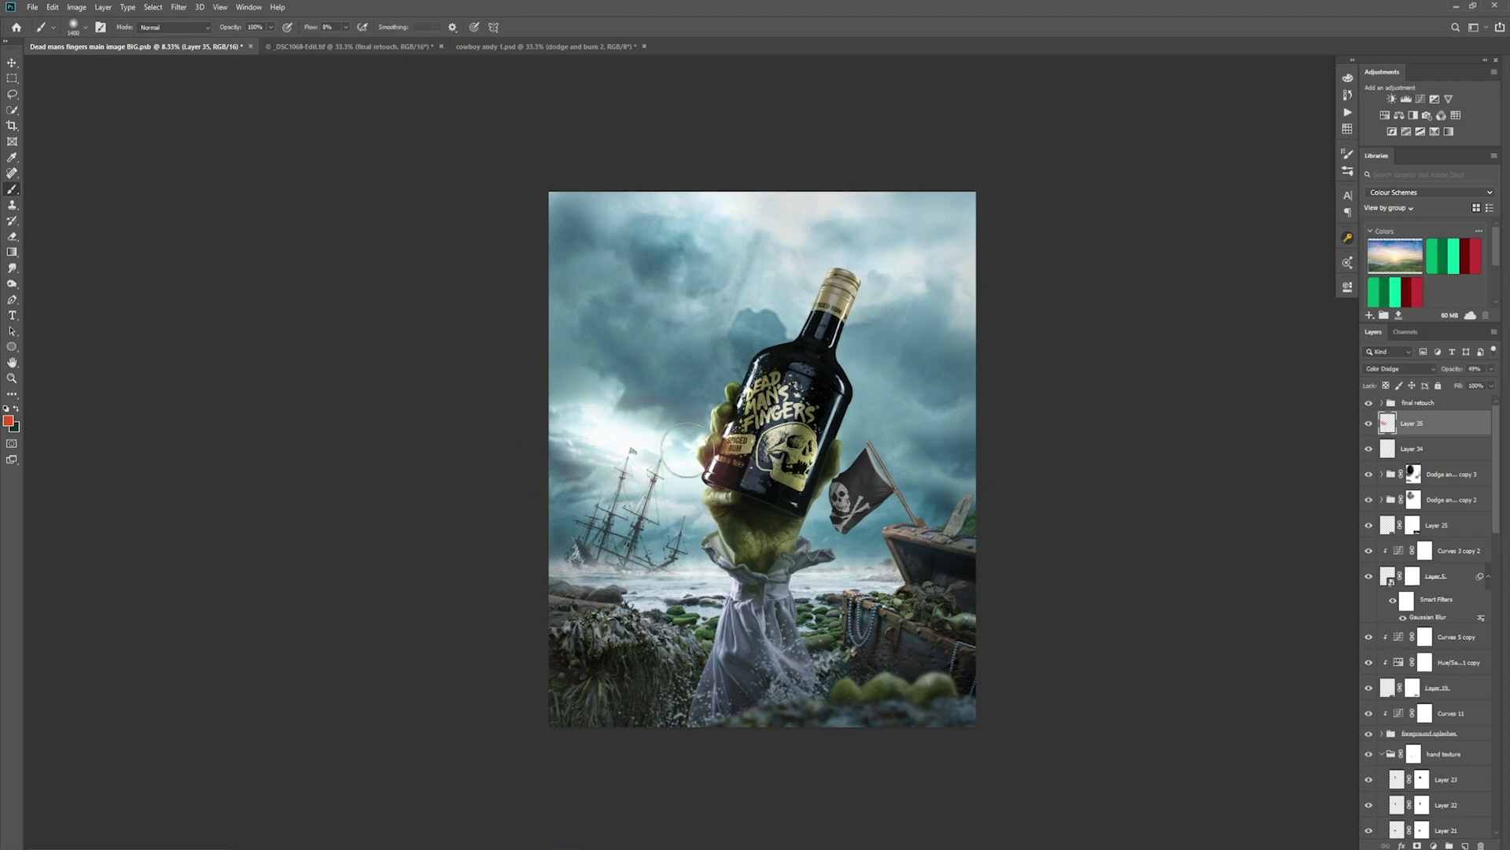
{"action": "mouse_move", "coordinate": [686, 449]}
{"action": "left_mouse_down"}
{"action": "mouse_move", "coordinate": [611, 436]}
{"action": "mouse_move", "coordinate": [680, 488]}
{"action": "mouse_move", "coordinate": [635, 437]}
{"action": "mouse_move", "coordinate": [708, 472]}
{"action": "mouse_move", "coordinate": [720, 452]}
{"action": "mouse_move", "coordinate": [684, 488]}
{"action": "mouse_move", "coordinate": [706, 444]}
{"action": "mouse_move", "coordinate": [693, 472]}
{"action": "mouse_move", "coordinate": [704, 460]}
{"action": "mouse_move", "coordinate": [684, 453]}
{"action": "mouse_move", "coordinate": [740, 464]}
{"action": "mouse_move", "coordinate": [724, 484]}
{"action": "mouse_move", "coordinate": [779, 496]}
{"action": "mouse_move", "coordinate": [802, 393]}
{"action": "mouse_move", "coordinate": [767, 555]}
{"action": "mouse_move", "coordinate": [739, 524]}
{"action": "mouse_move", "coordinate": [647, 706]}
{"action": "mouse_move", "coordinate": [901, 657]}
{"action": "mouse_move", "coordinate": [748, 463]}
{"action": "mouse_move", "coordinate": [636, 435]}
{"action": "mouse_move", "coordinate": [666, 475]}
{"action": "mouse_move", "coordinate": [735, 476]}
{"action": "mouse_move", "coordinate": [732, 356]}
{"action": "mouse_move", "coordinate": [797, 282]}
{"action": "mouse_move", "coordinate": [783, 248]}
{"action": "mouse_move", "coordinate": [909, 590]}
{"action": "mouse_move", "coordinate": [641, 640]}
{"action": "mouse_move", "coordinate": [672, 676]}
{"action": "left_mouse_up"}
Switch to _DSC1068-Edit.tif, pick the Gradient tool with white foreground, and add a layer
{"action": "left_click", "coordinate": [340, 48]}
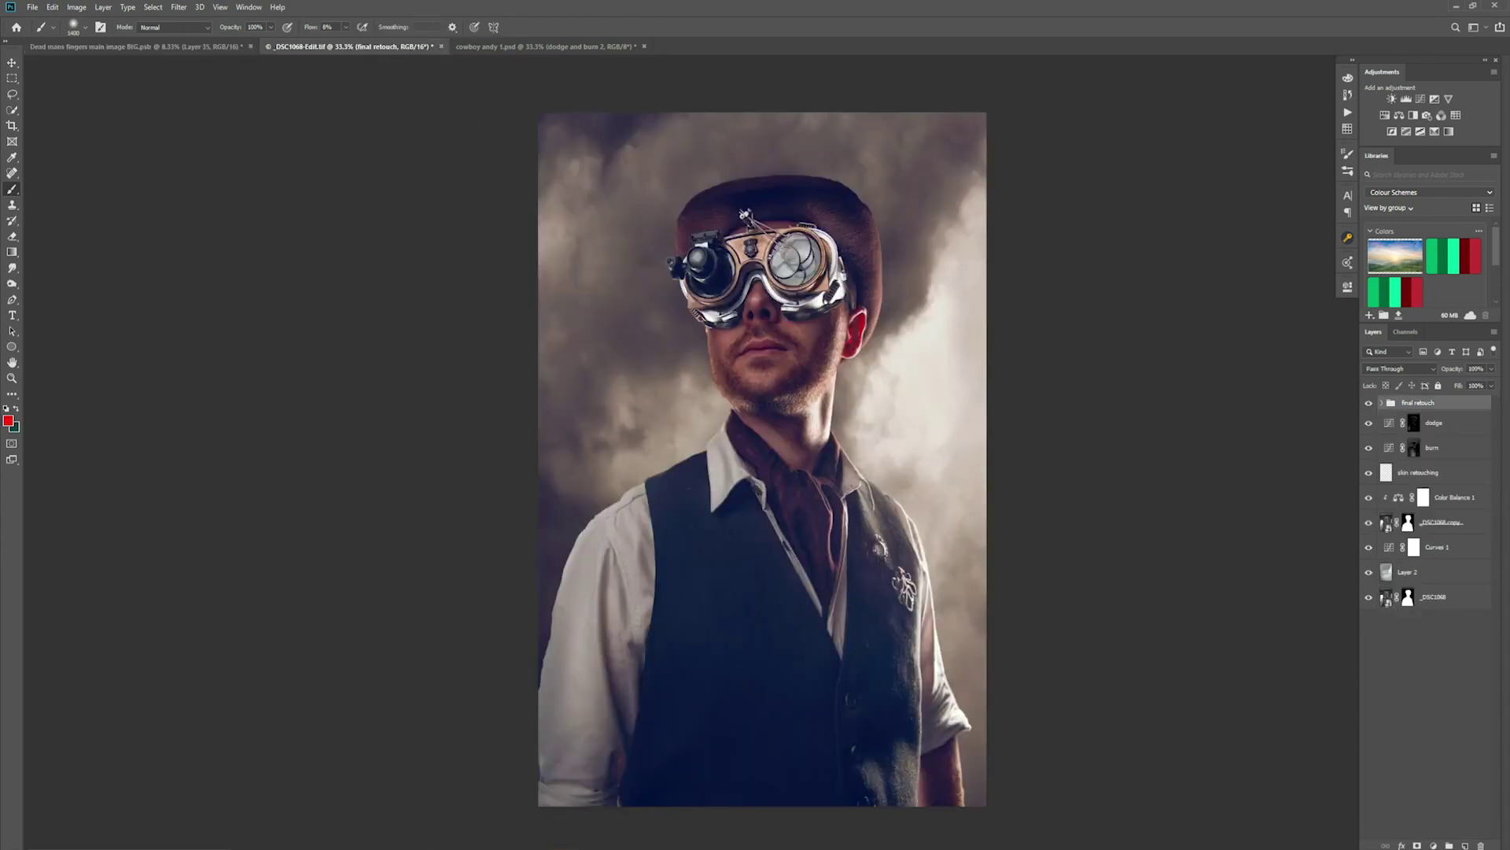
{"action": "key", "text": "g"}
{"action": "key", "text": "d"}
{"action": "key", "text": "x"}
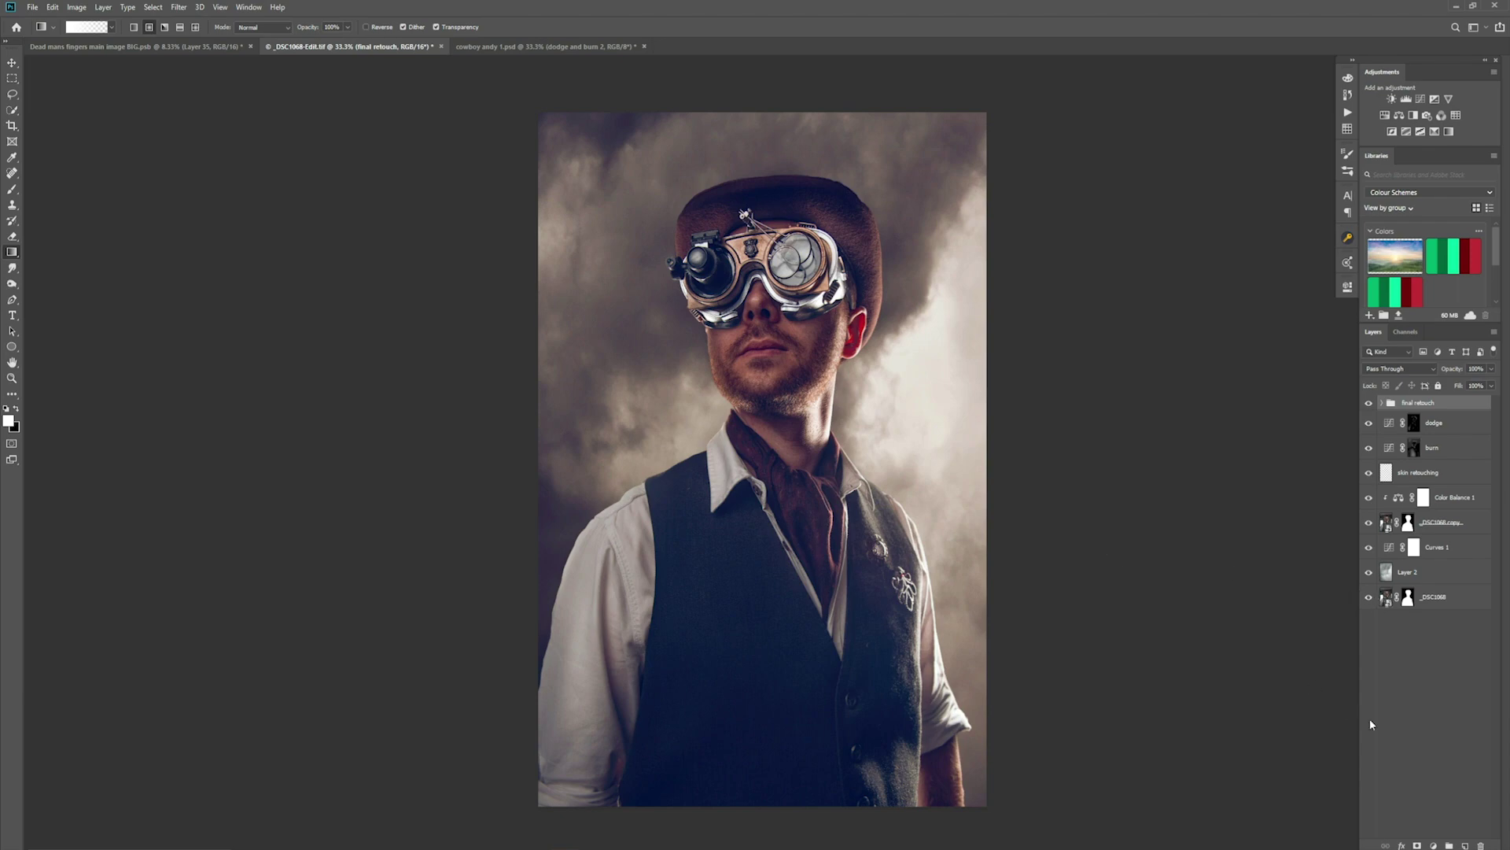
{"action": "left_click", "coordinate": [1465, 844]}
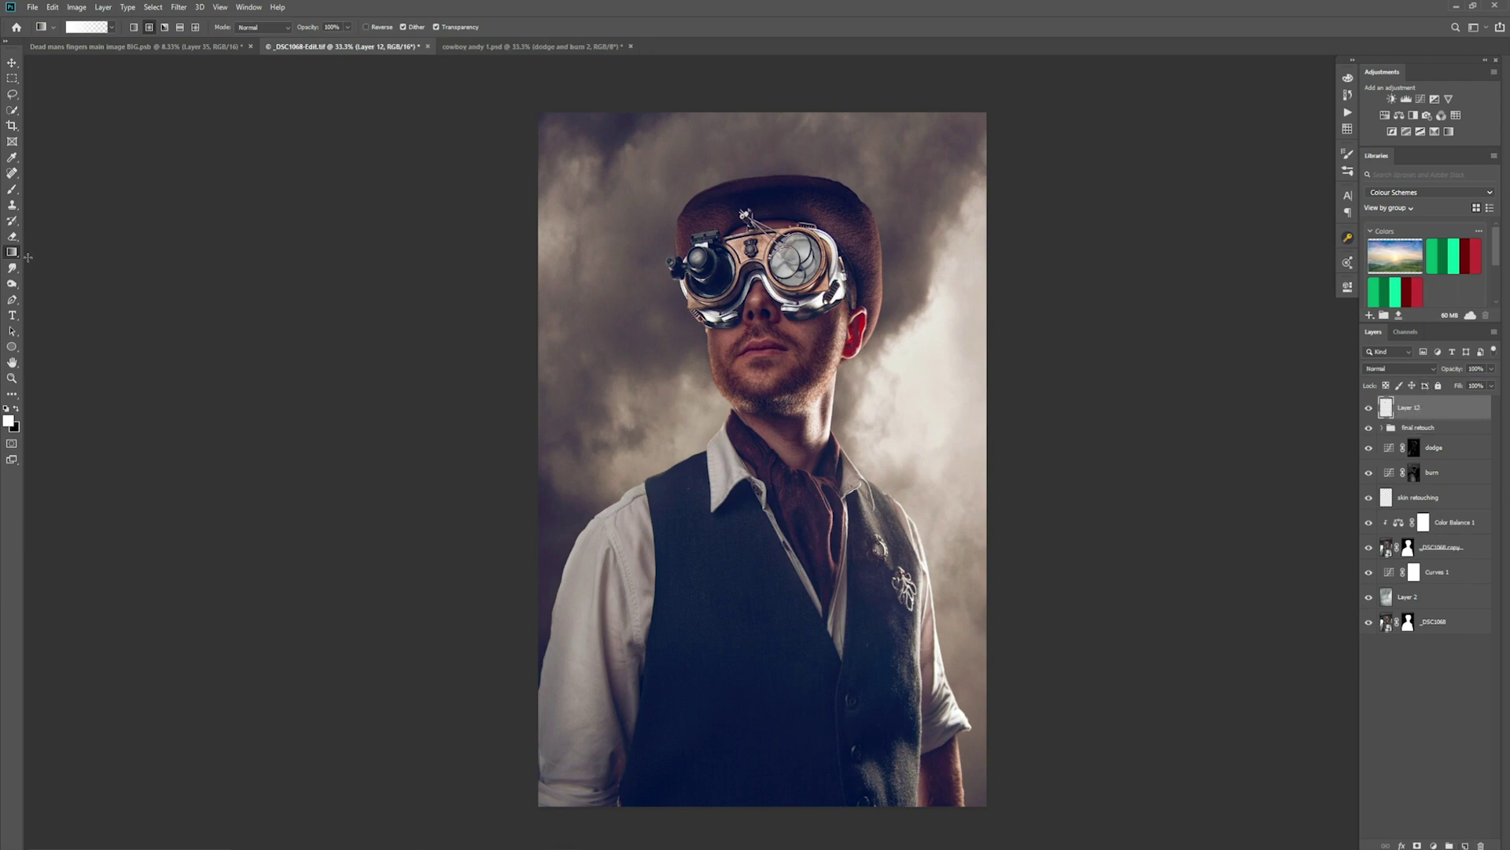
Draw a white radial gradient spreading inward from the portrait's right edge
{"action": "left_click", "coordinate": [151, 29]}
{"action": "left_click_drag", "start_coordinate": [1013, 486], "coordinate": [711, 491]}
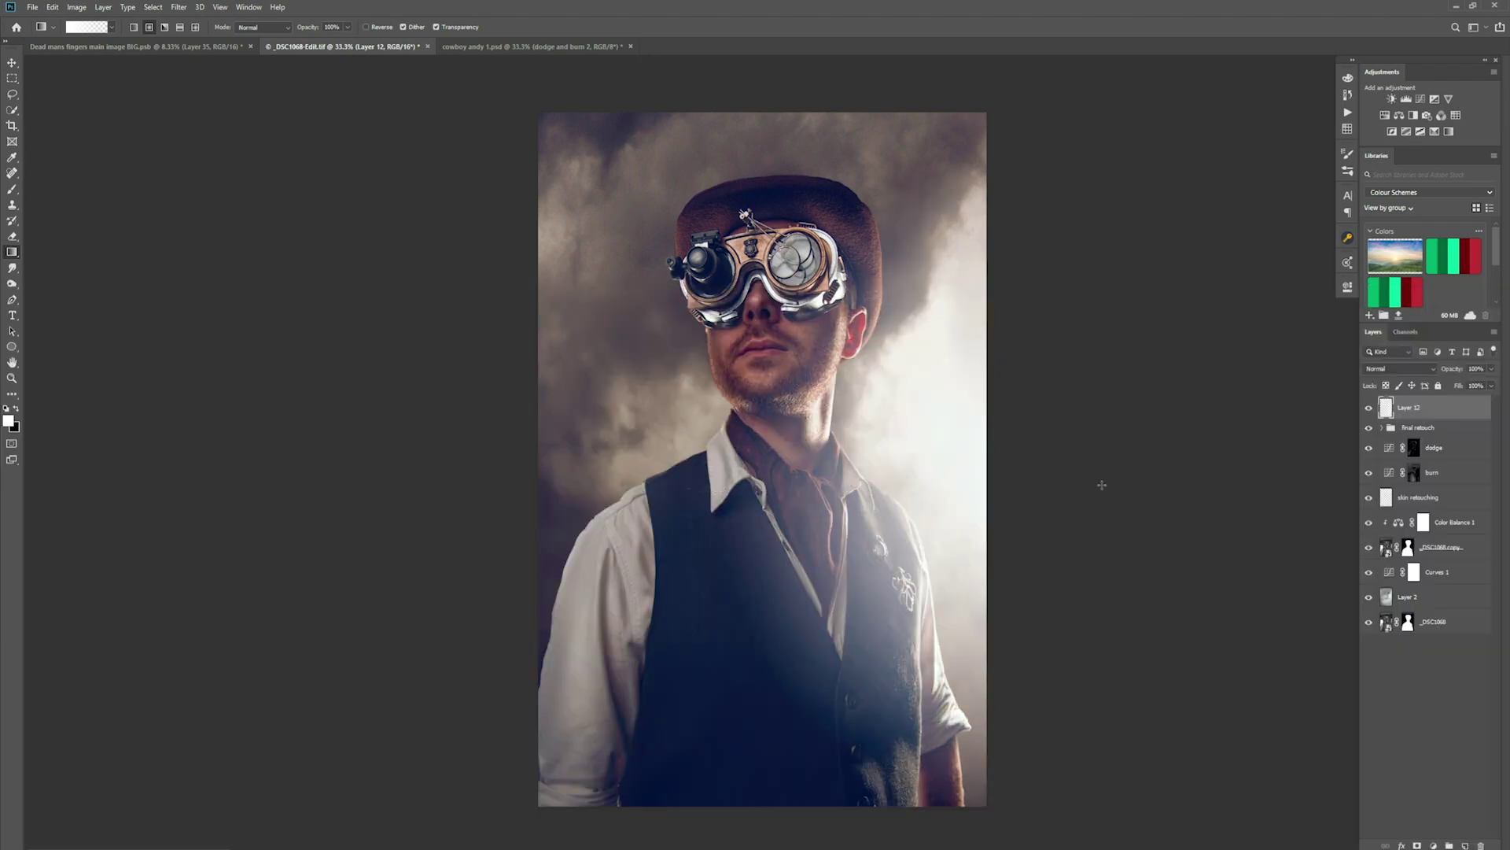
{"action": "left_click_drag", "start_coordinate": [1062, 507], "coordinate": [637, 506]}
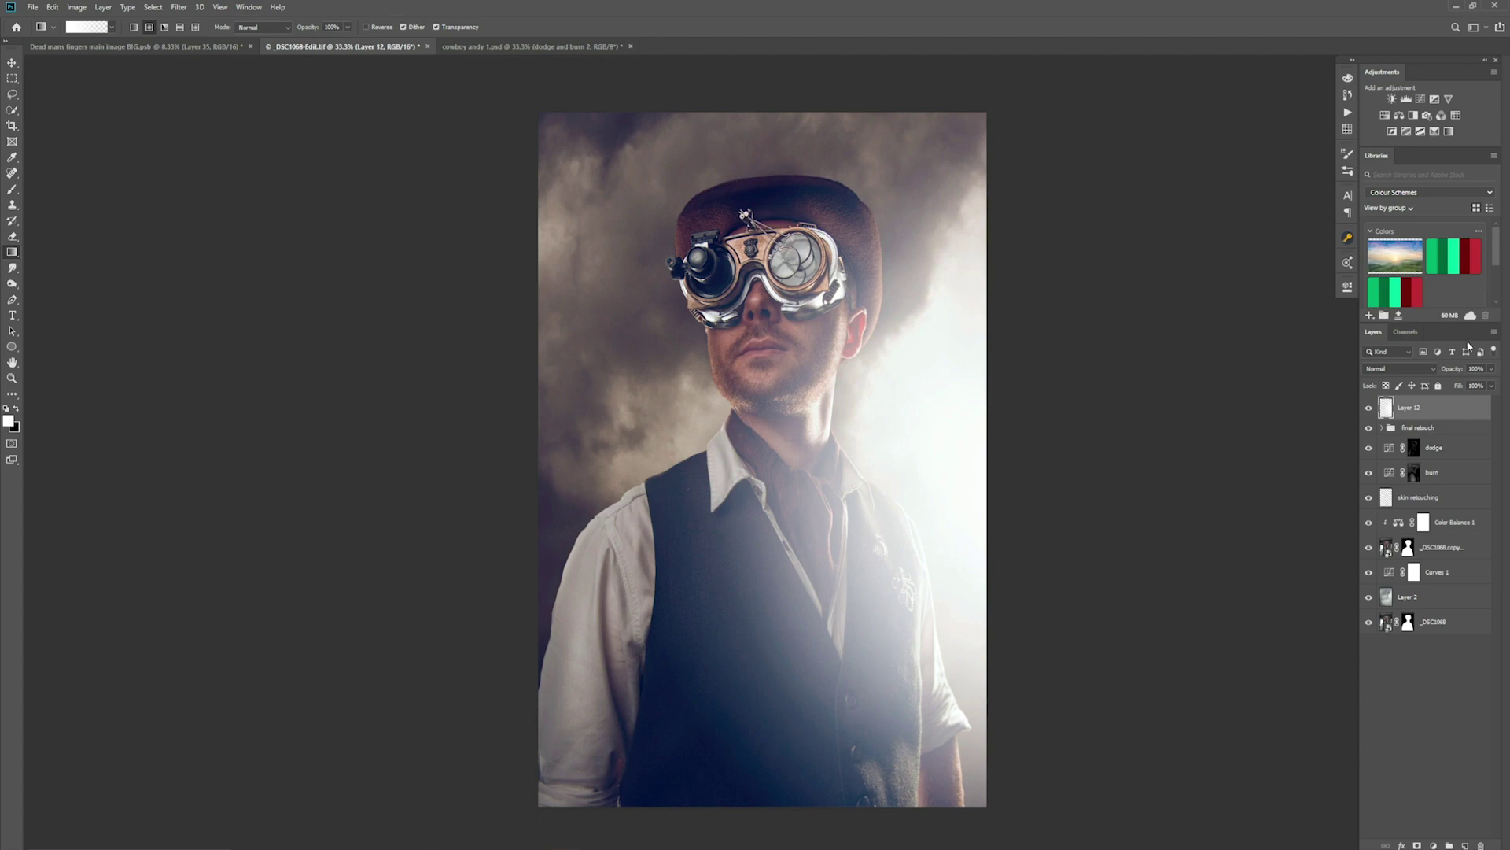
{"action": "left_click", "coordinate": [1426, 370]}
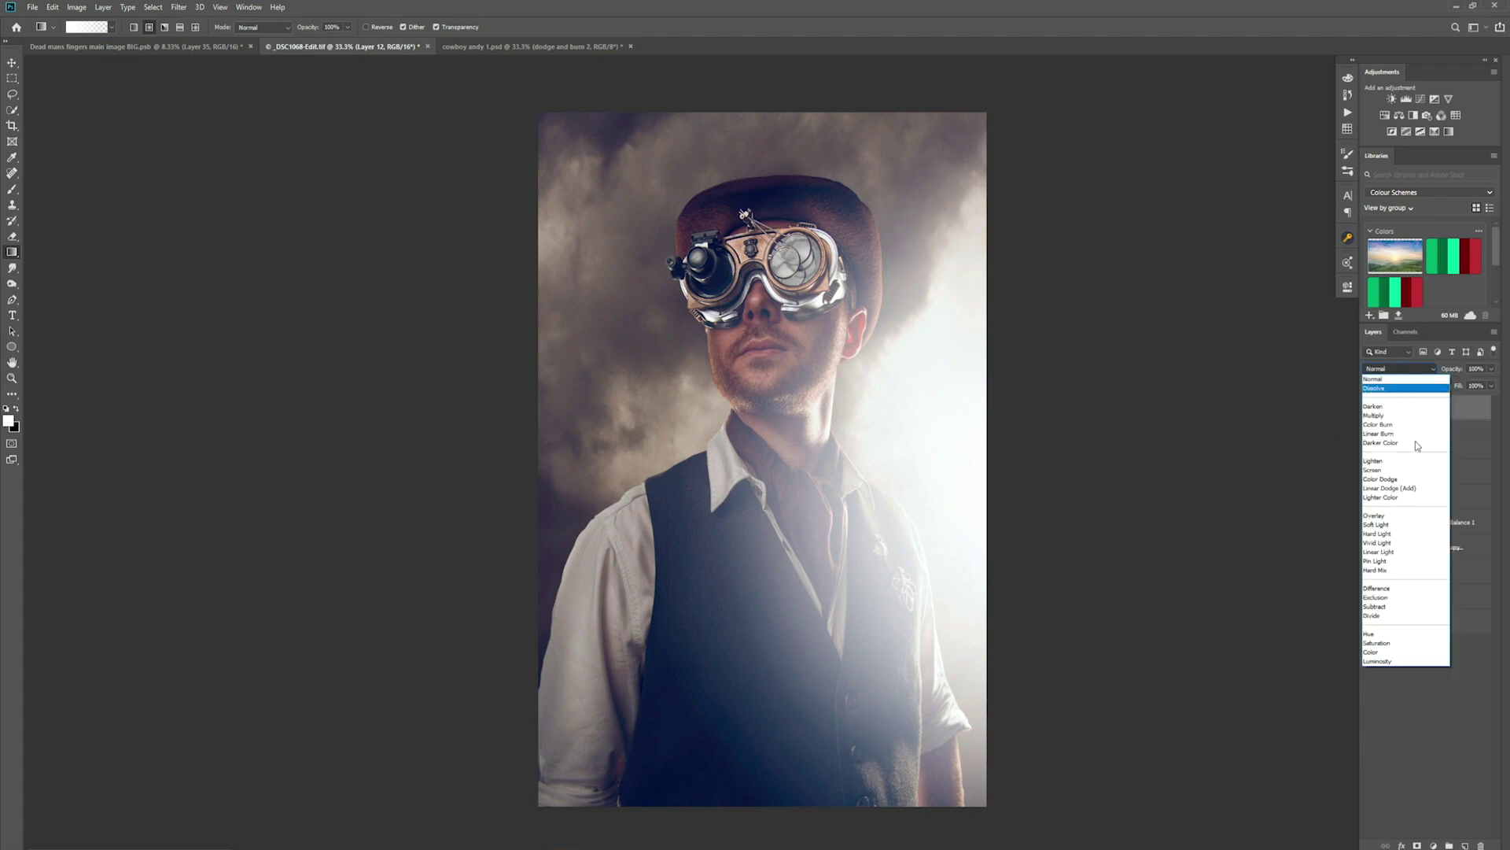
Set the glow layer to Linear Dodge (Add), lower its fill to 58%, and compare
{"action": "left_click", "coordinate": [1401, 488]}
{"action": "left_click", "coordinate": [1492, 386]}
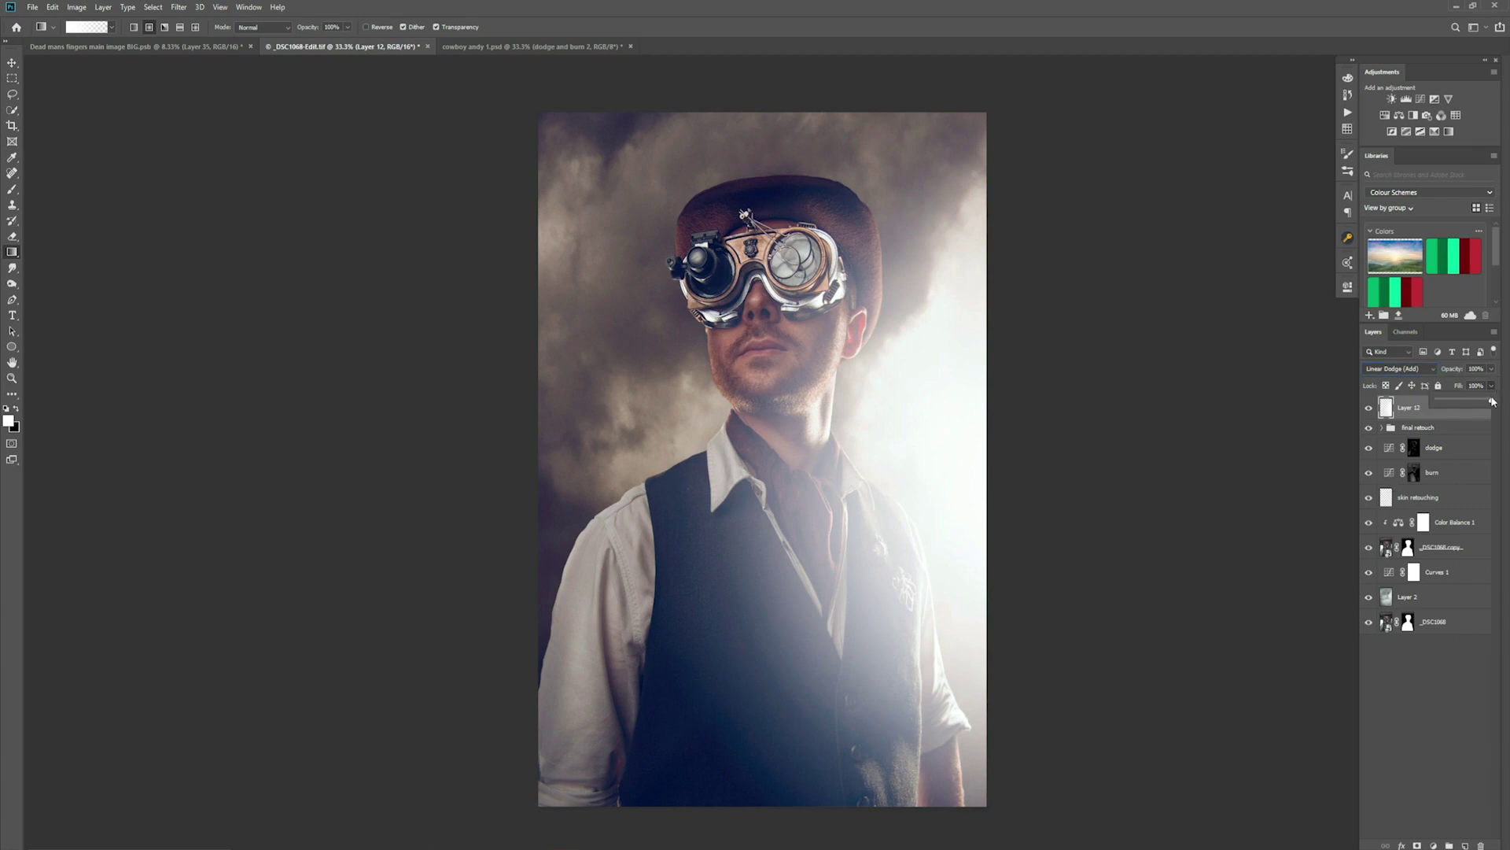
{"action": "left_click_drag", "start_coordinate": [1492, 401], "coordinate": [1470, 403]}
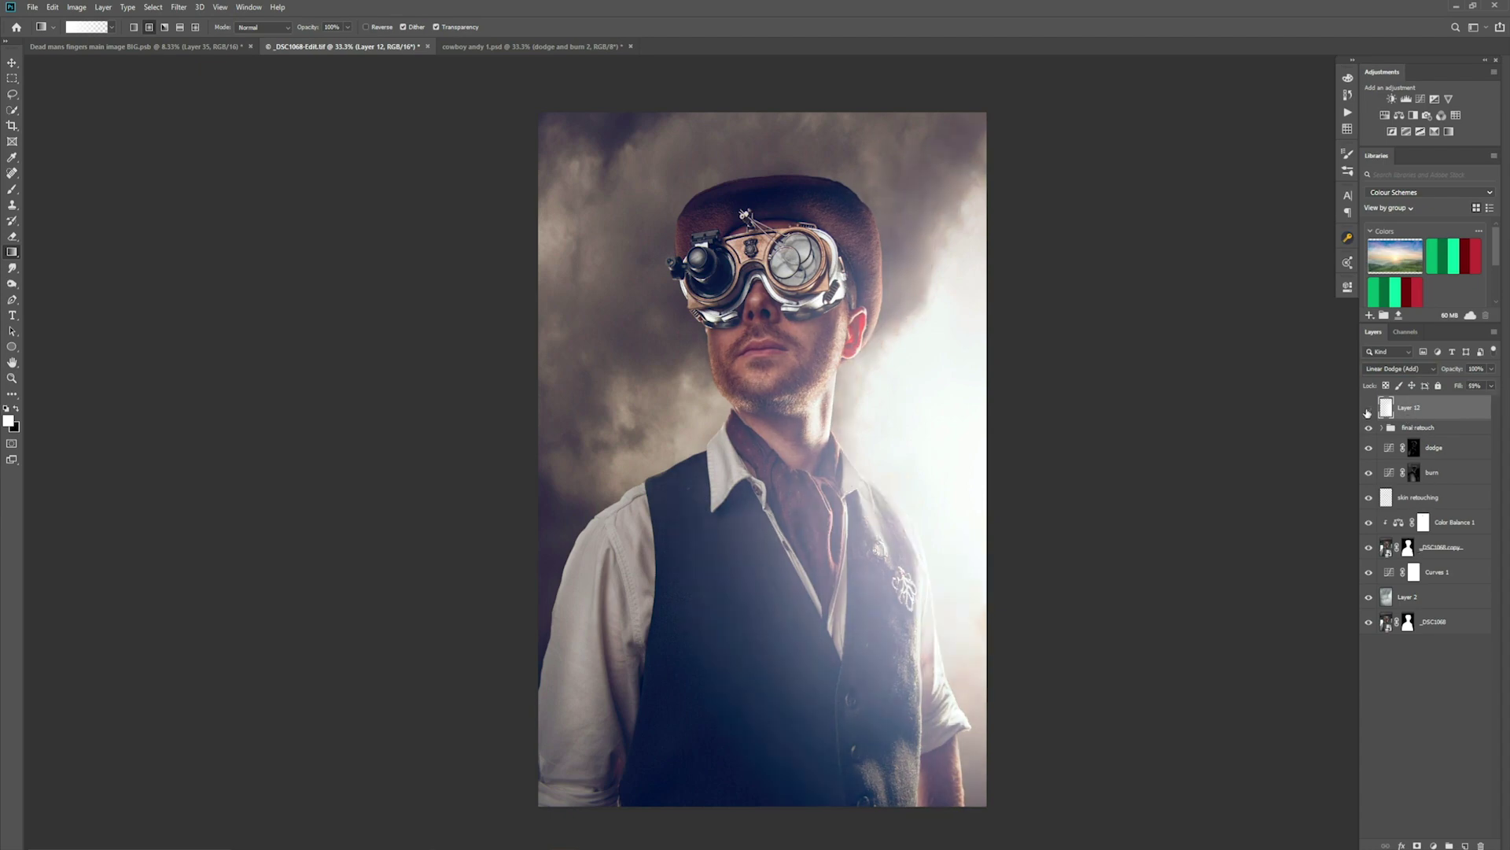
{"action": "left_click", "coordinate": [1366, 409]}
{"action": "left_click", "coordinate": [1367, 409]}
Reapply Linear Dodge (Add), reduce fill to about 27%, and toggle the layer to compare
{"action": "left_click", "coordinate": [1417, 370]}
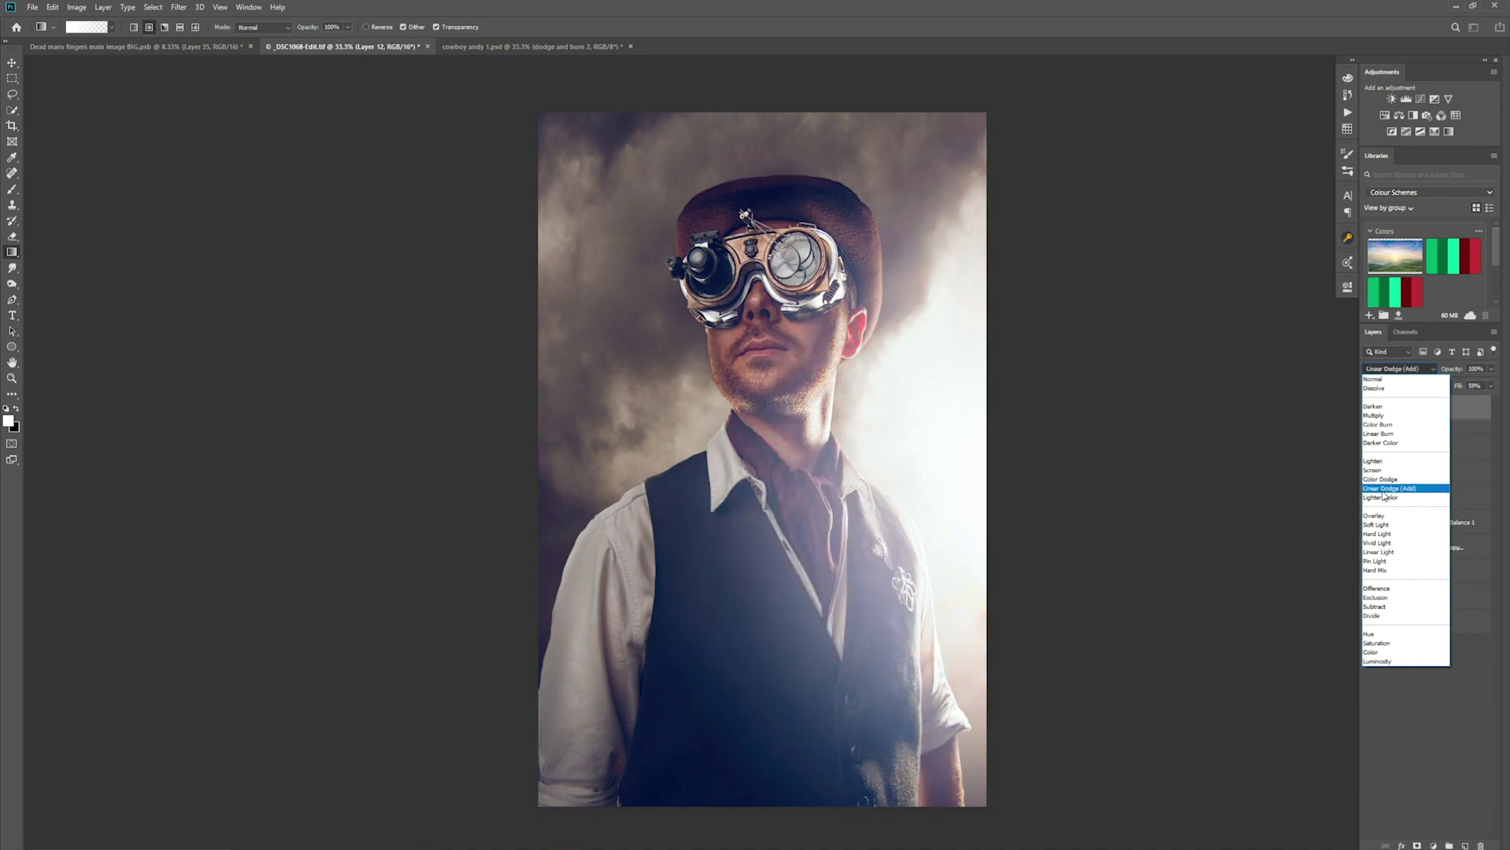
{"action": "left_click", "coordinate": [1383, 489]}
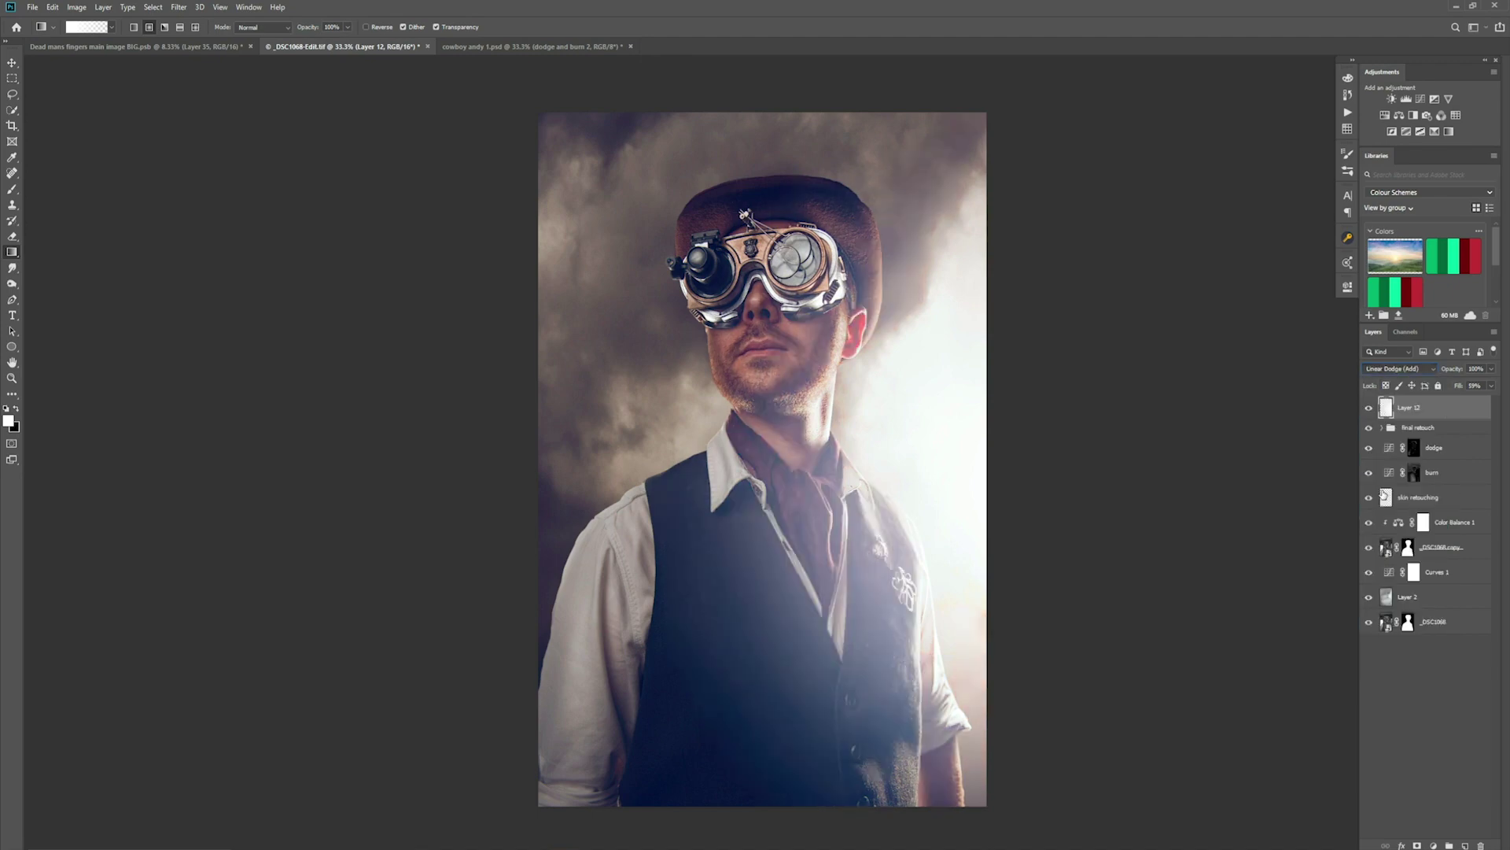
{"action": "left_click", "coordinate": [1490, 386]}
{"action": "left_click_drag", "start_coordinate": [1469, 403], "coordinate": [1454, 405]}
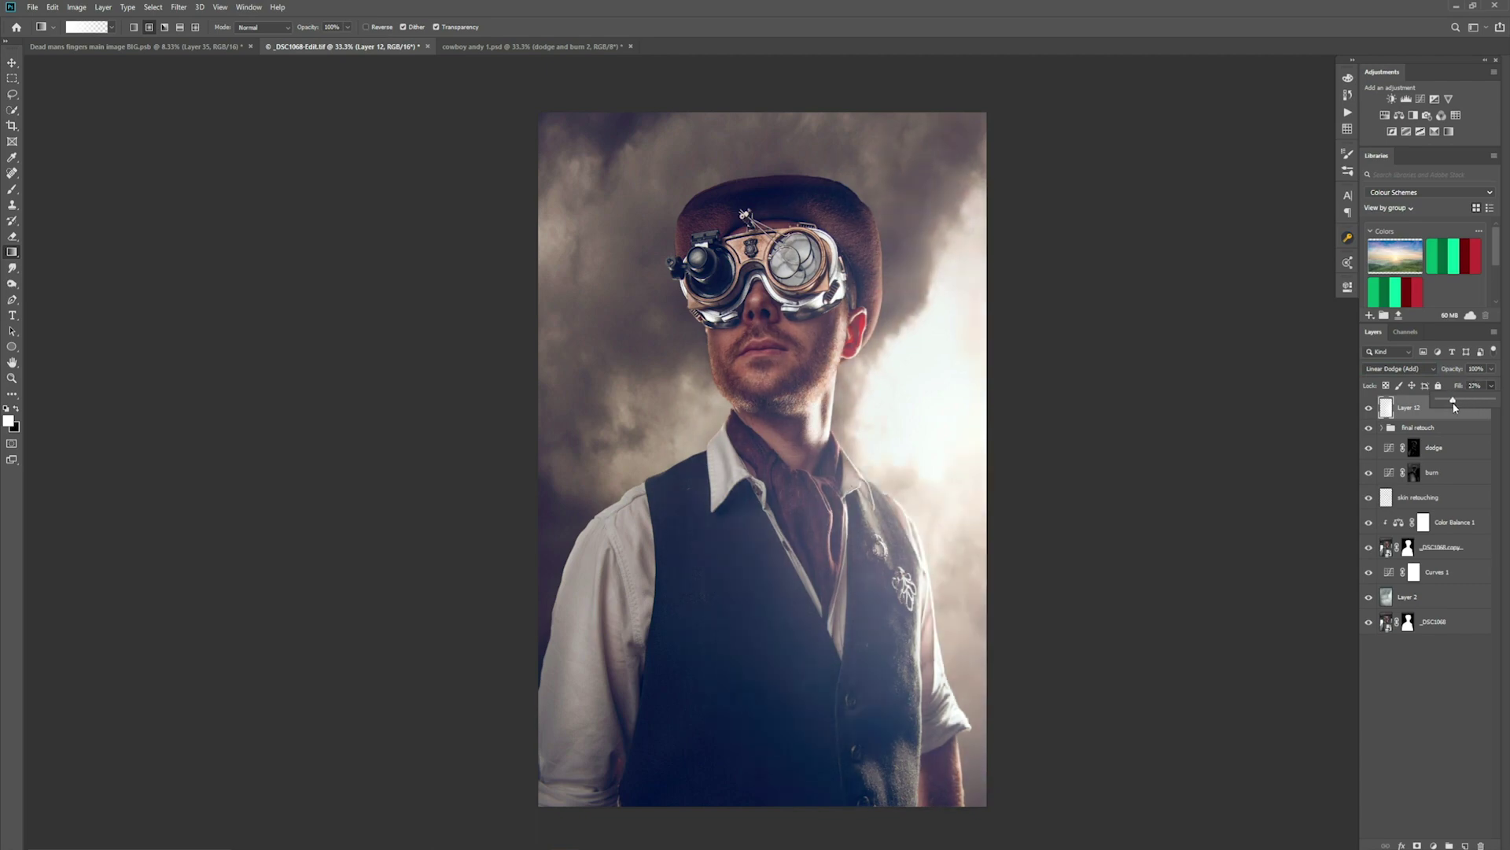
{"action": "left_click", "coordinate": [1368, 409]}
{"action": "left_click", "coordinate": [1367, 409]}
Switch to the cowboy andy 1.psd document with Ctrl+Tab
{"action": "key", "text": "ctrl+Tab"}
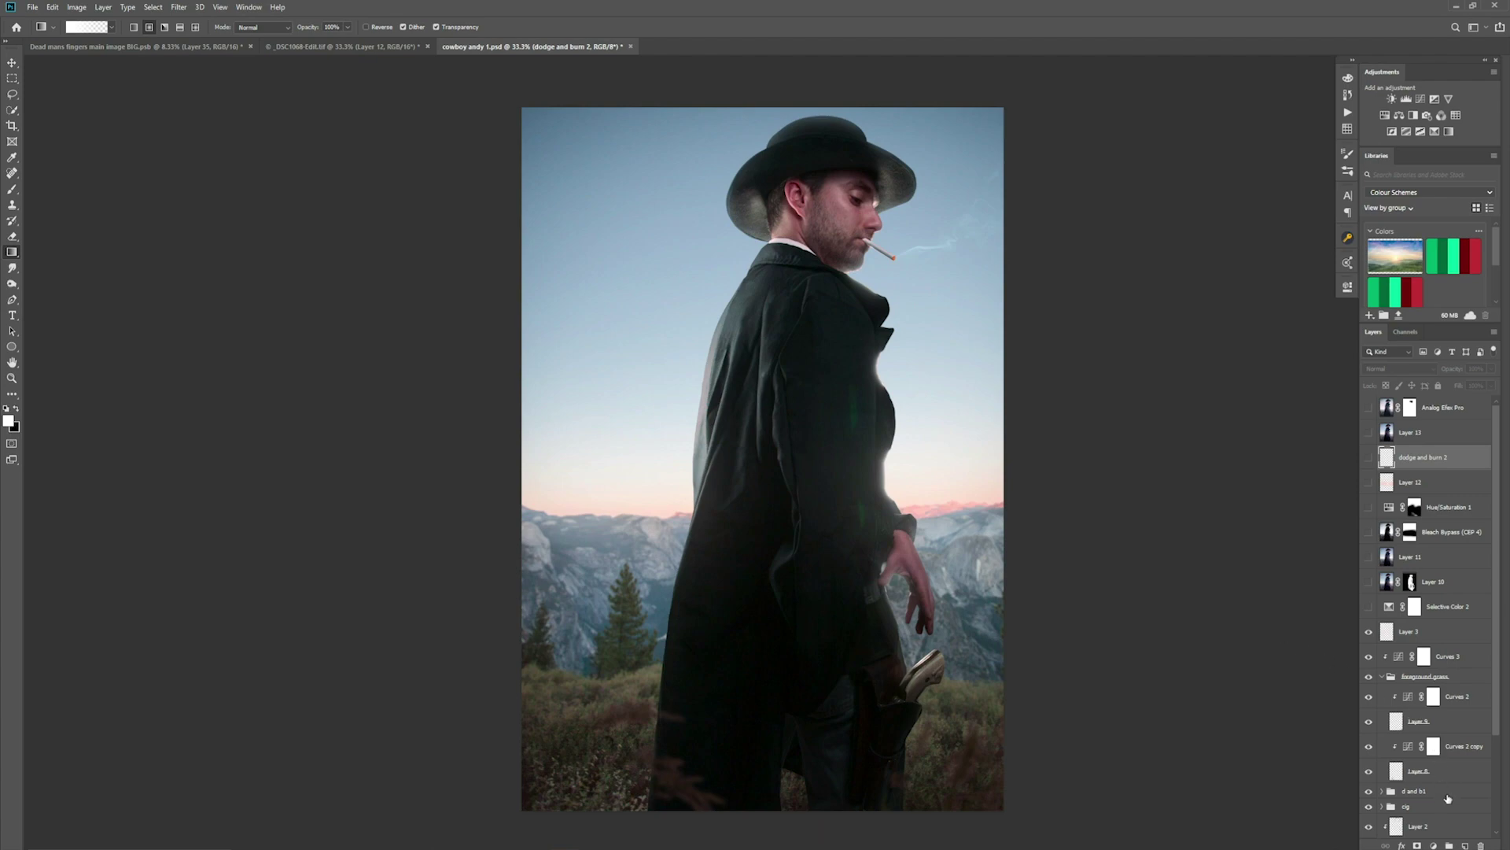
Add a Linear Dodge (Add) layer and sample a colour from the cowboy's coat edge
{"action": "left_click", "coordinate": [1466, 845]}
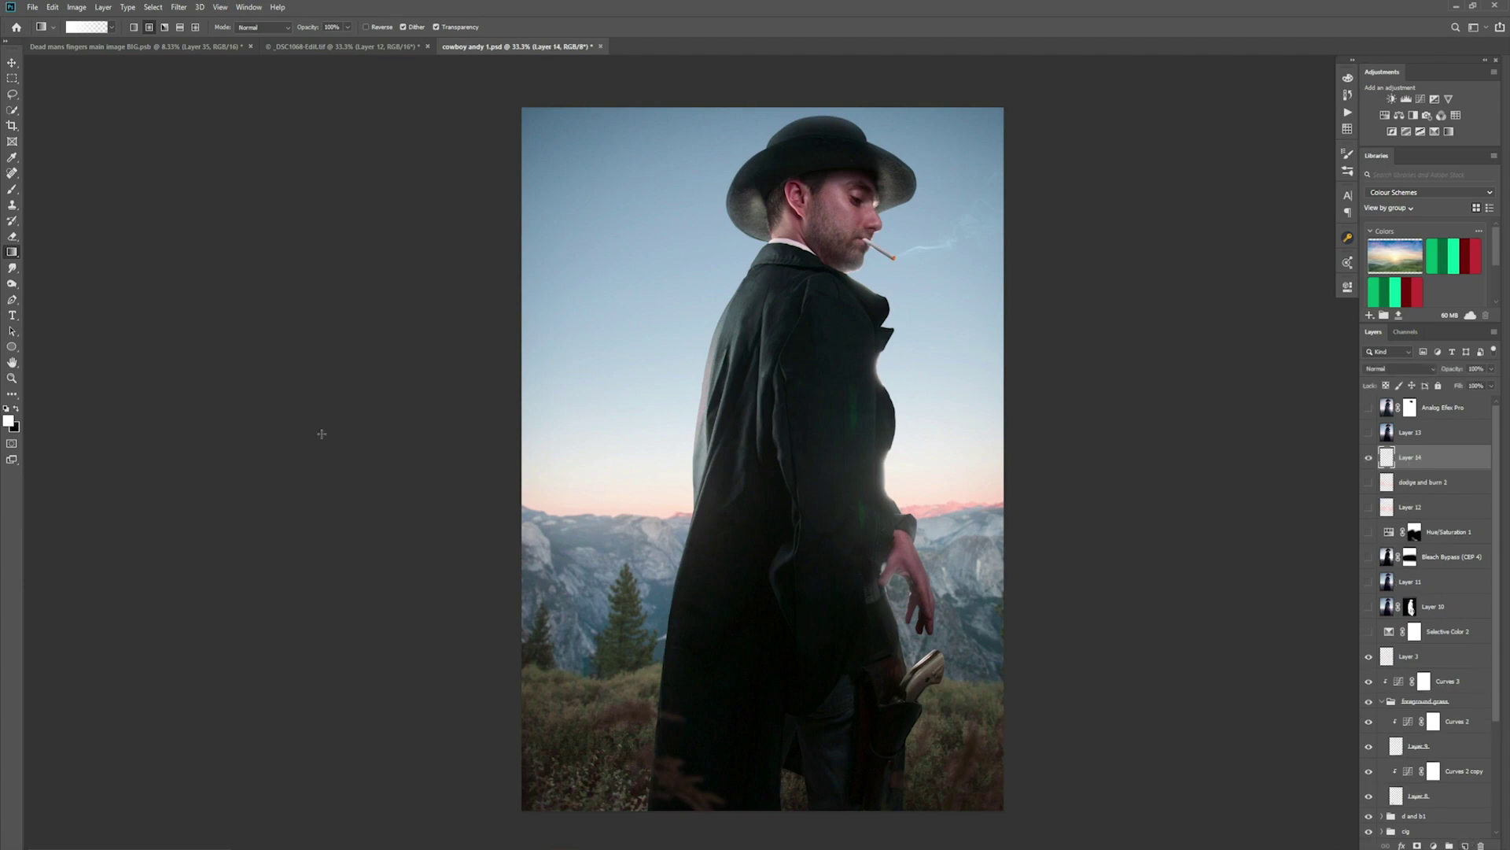
{"action": "left_click", "coordinate": [1410, 371]}
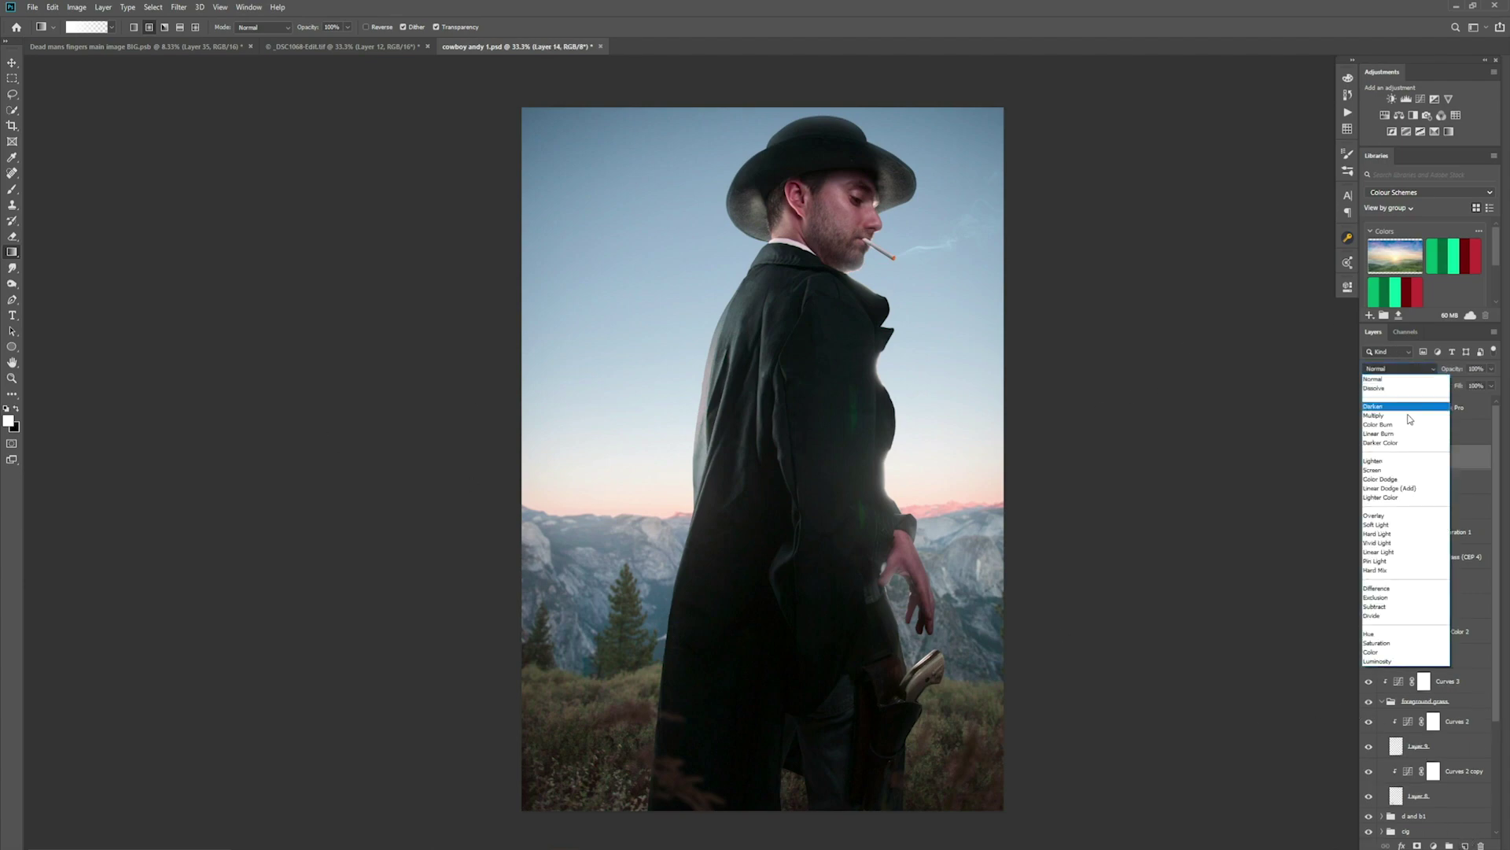
{"action": "left_click", "coordinate": [1391, 489]}
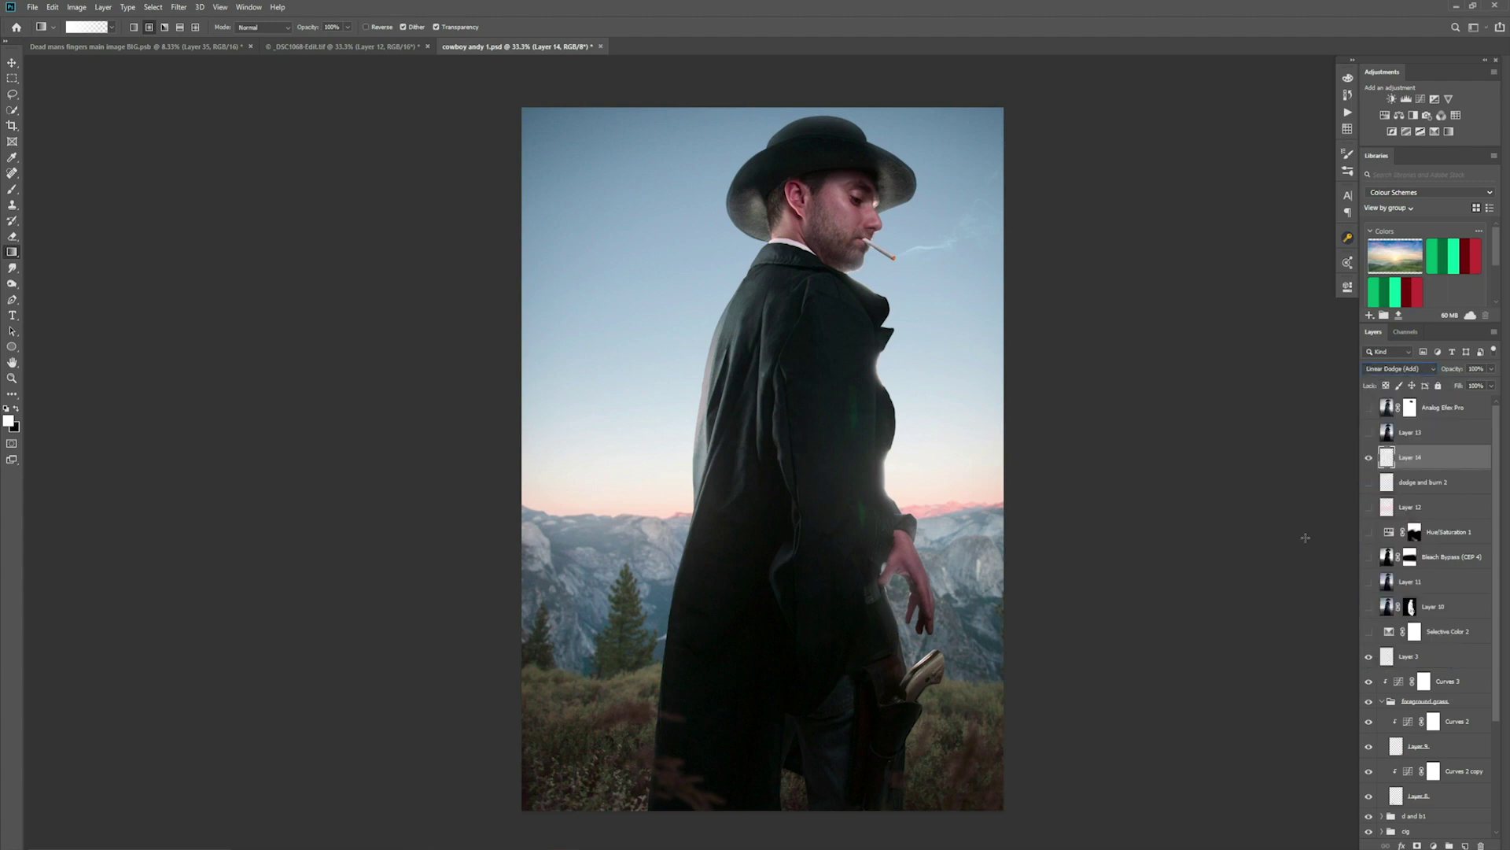
{"action": "key", "text": "alt"}
{"action": "left_click", "coordinate": [892, 474], "text": "alt"}
Paint a soft glow with a roughly 500 px brush along the coat edge and mountain tops
{"action": "key", "text": "b"}
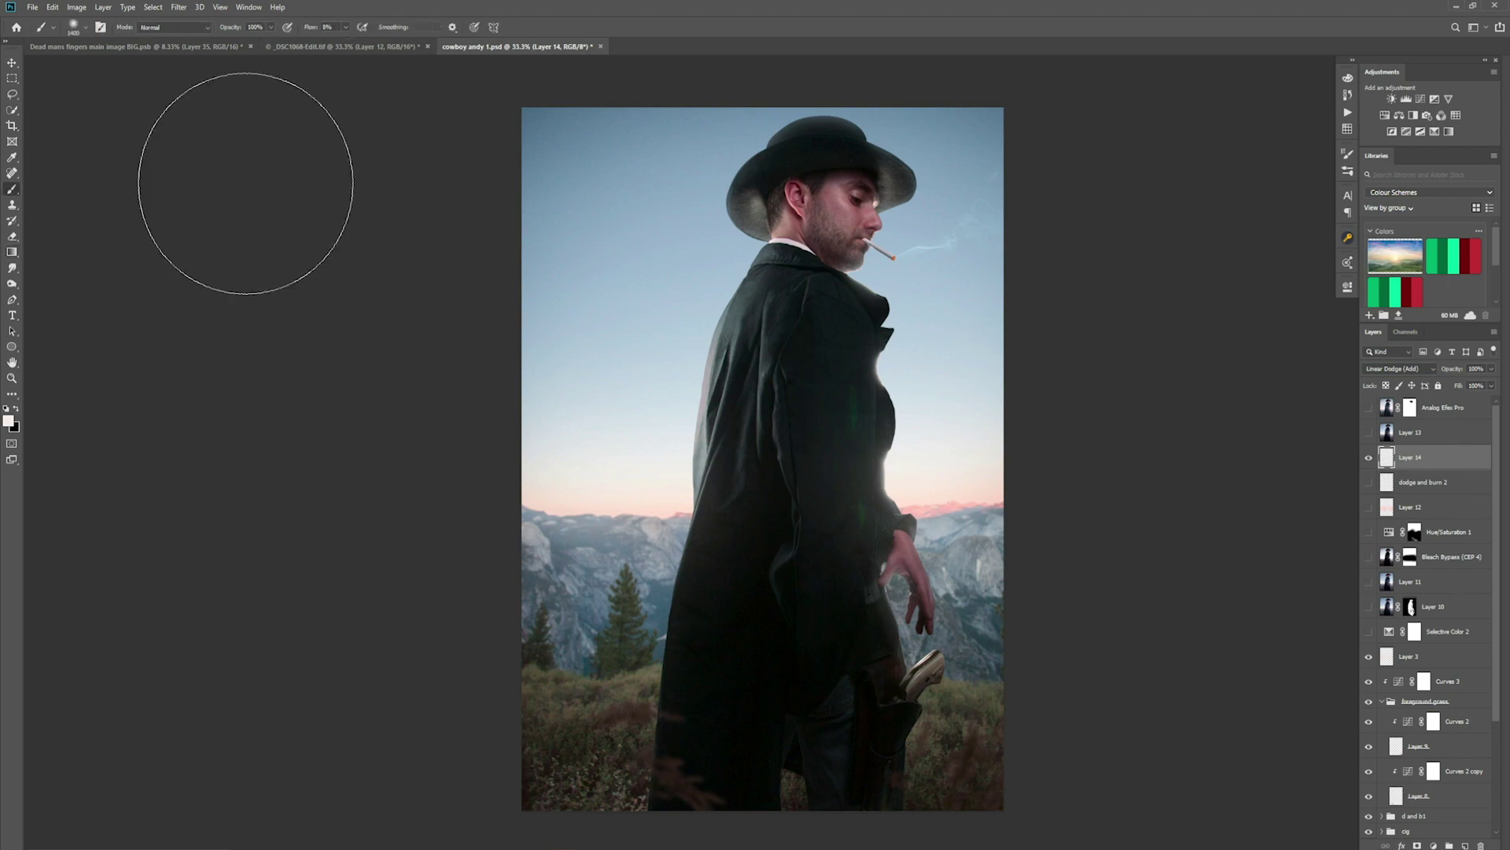
{"action": "key", "text": "bracketleft"}
{"action": "key", "text": "bracketleft"}
{"action": "key", "text": "bracketleft"}
{"action": "key", "text": "bracketleft"}
{"action": "key", "text": "bracketleft"}
{"action": "key", "text": "bracketleft"}
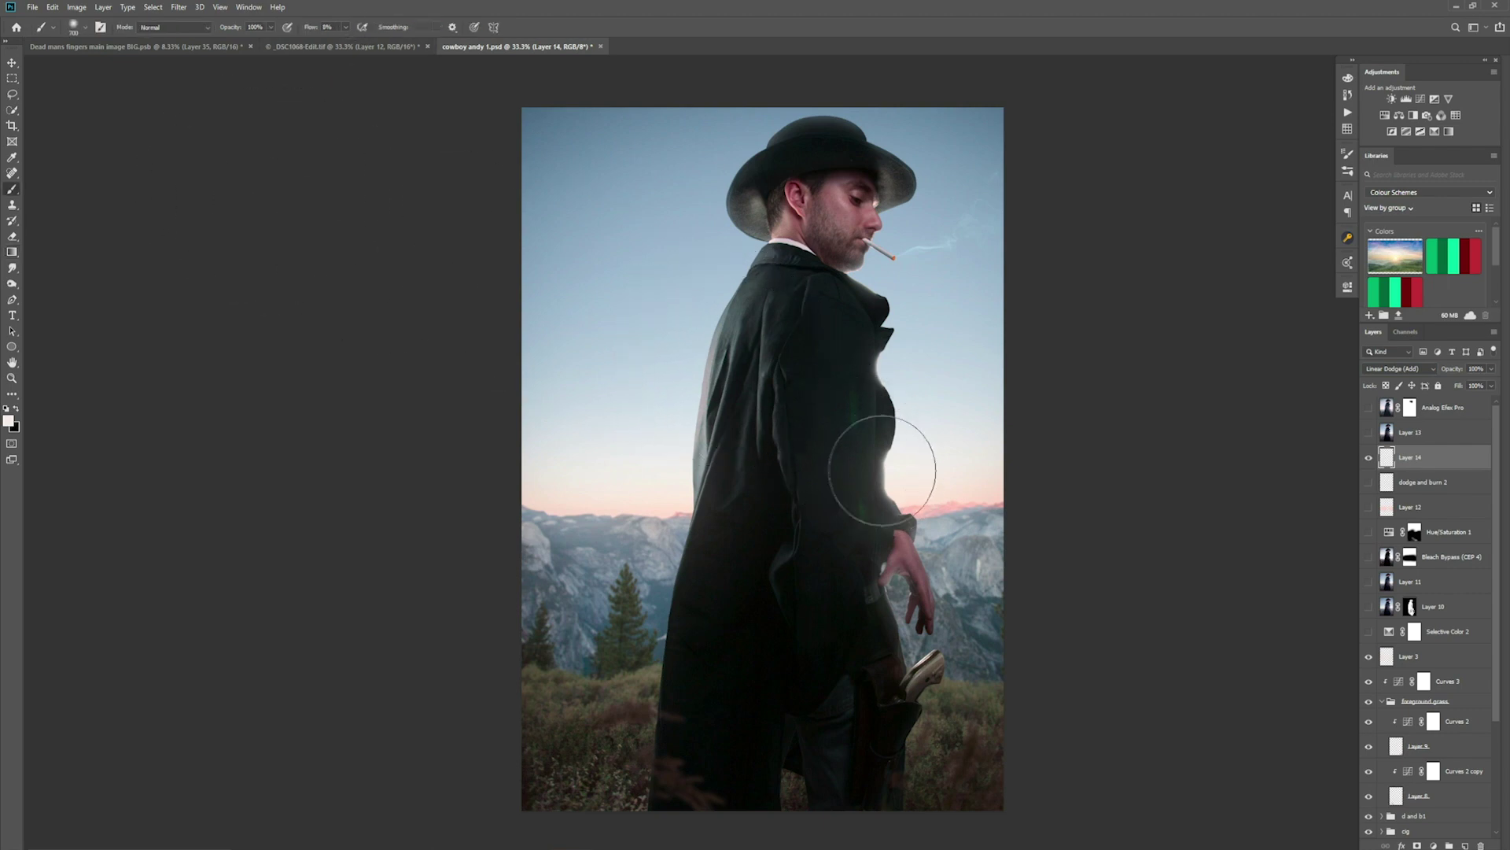
{"action": "key", "text": "bracketleft"}
{"action": "key", "text": "bracketleft"}
{"action": "key", "text": "bracketleft"}
{"action": "key", "text": "bracketleft"}
{"action": "key", "text": "bracketleft"}
{"action": "key", "text": "bracketleft"}
{"action": "key", "text": "bracketleft"}
{"action": "key", "text": "bracketright"}
{"action": "key", "text": "bracketright"}
{"action": "key", "text": "bracketright"}
{"action": "key", "text": "bracketright"}
{"action": "key", "text": "bracketright"}
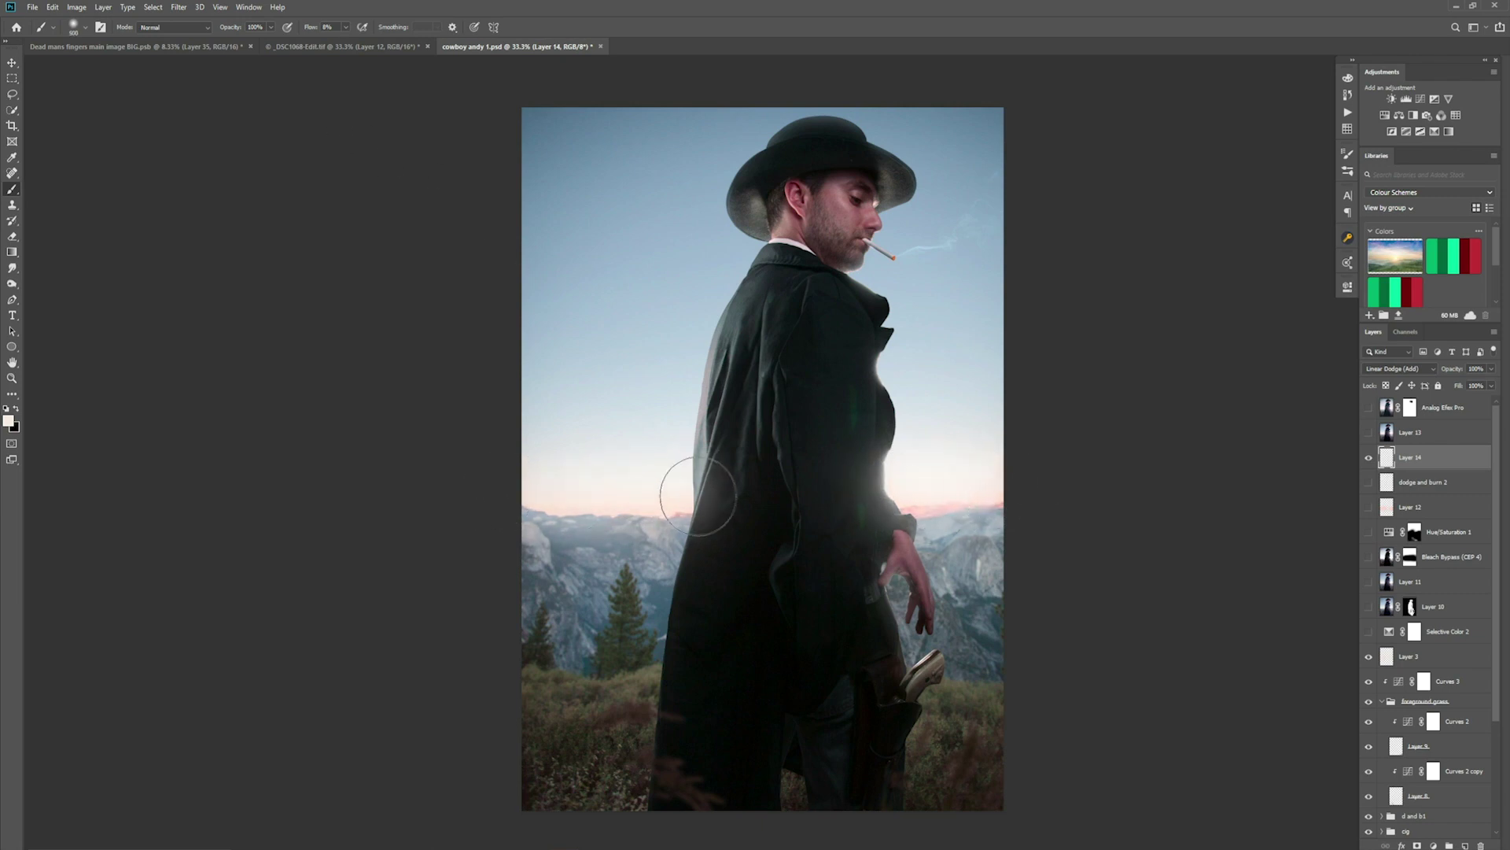
{"action": "mouse_move", "coordinate": [698, 495]}
{"action": "left_mouse_down"}
{"action": "mouse_move", "coordinate": [540, 500]}
{"action": "mouse_move", "coordinate": [937, 472]}
{"action": "left_mouse_up"}
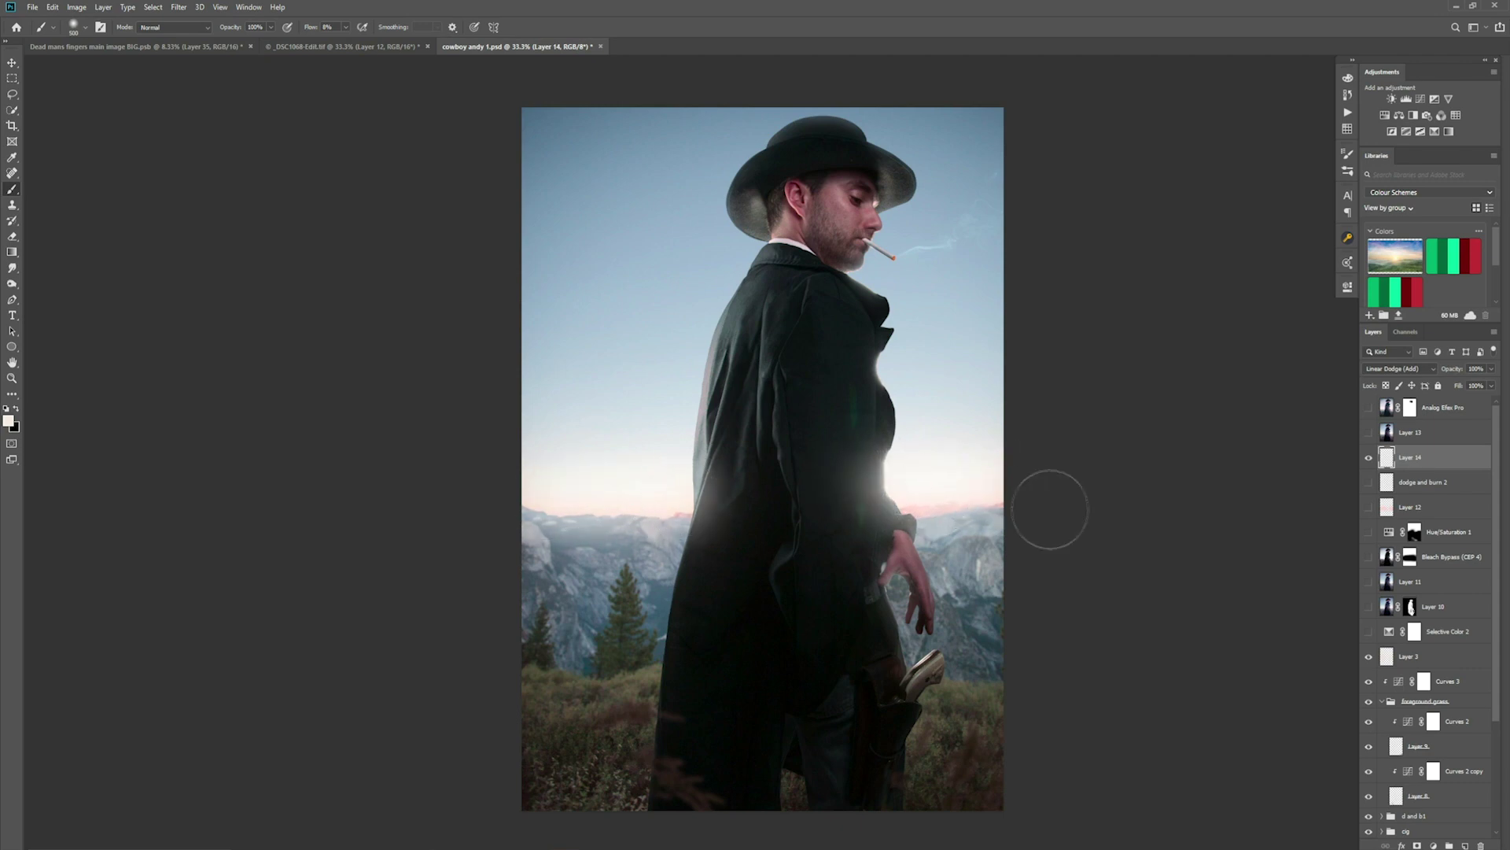
{"action": "mouse_move", "coordinate": [661, 496]}
{"action": "left_mouse_down"}
{"action": "mouse_move", "coordinate": [473, 507]}
{"action": "mouse_move", "coordinate": [678, 488]}
{"action": "mouse_move", "coordinate": [526, 490]}
{"action": "mouse_move", "coordinate": [609, 503]}
{"action": "mouse_move", "coordinate": [555, 524]}
{"action": "mouse_move", "coordinate": [615, 528]}
{"action": "mouse_move", "coordinate": [937, 481]}
{"action": "mouse_move", "coordinate": [983, 496]}
{"action": "mouse_move", "coordinate": [531, 504]}
{"action": "mouse_move", "coordinate": [598, 513]}
{"action": "mouse_move", "coordinate": [541, 505]}
{"action": "mouse_move", "coordinate": [1005, 480]}
{"action": "mouse_move", "coordinate": [913, 490]}
{"action": "mouse_move", "coordinate": [983, 519]}
{"action": "left_mouse_up"}
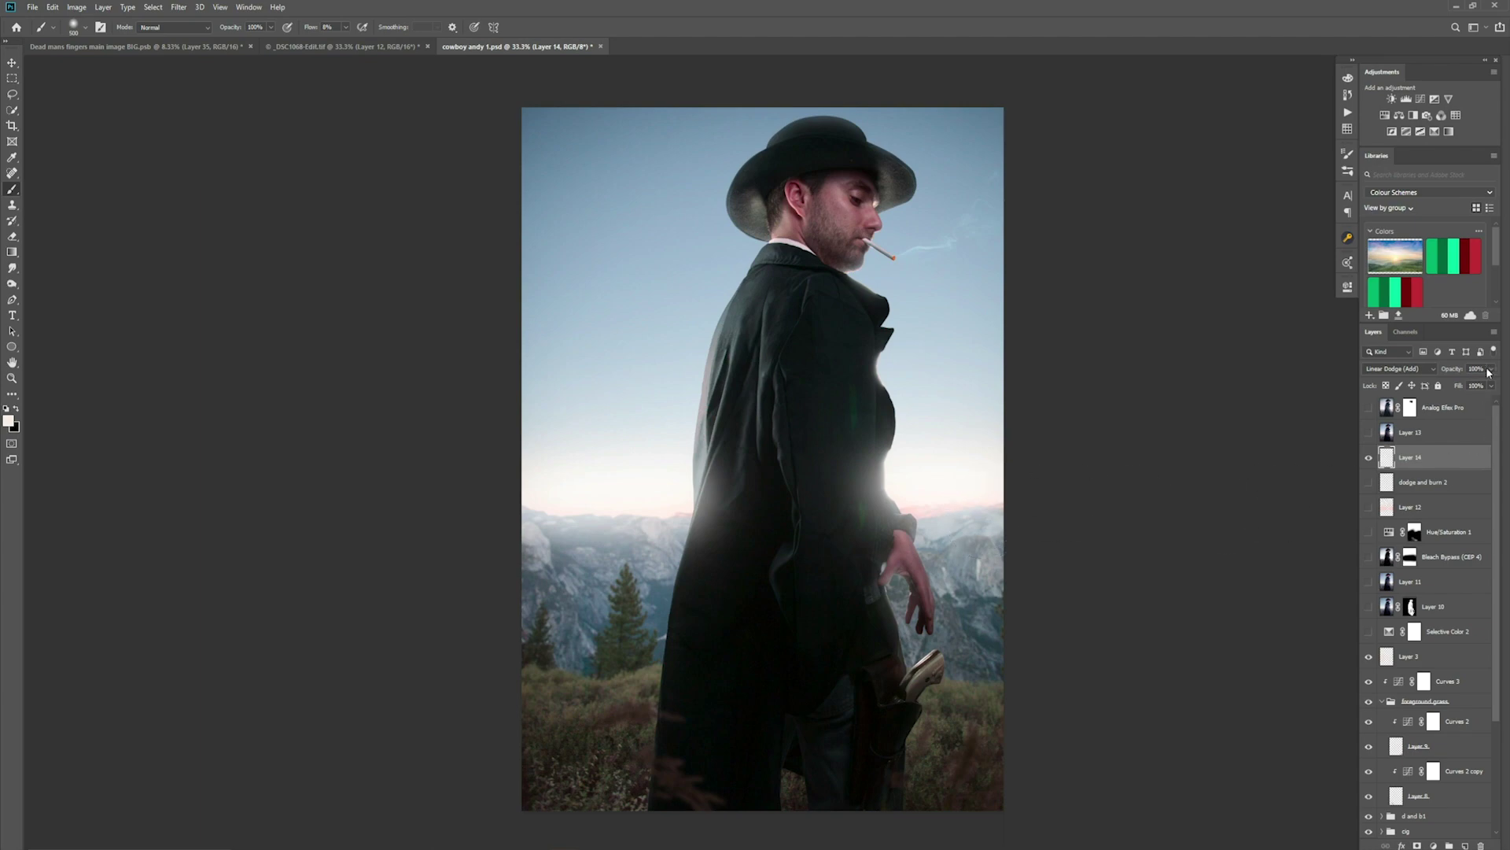
Lower the glow layer's fill to 42% and toggle it to compare
{"action": "left_click", "coordinate": [1489, 390]}
{"action": "left_click_drag", "start_coordinate": [1494, 401], "coordinate": [1474, 403]}
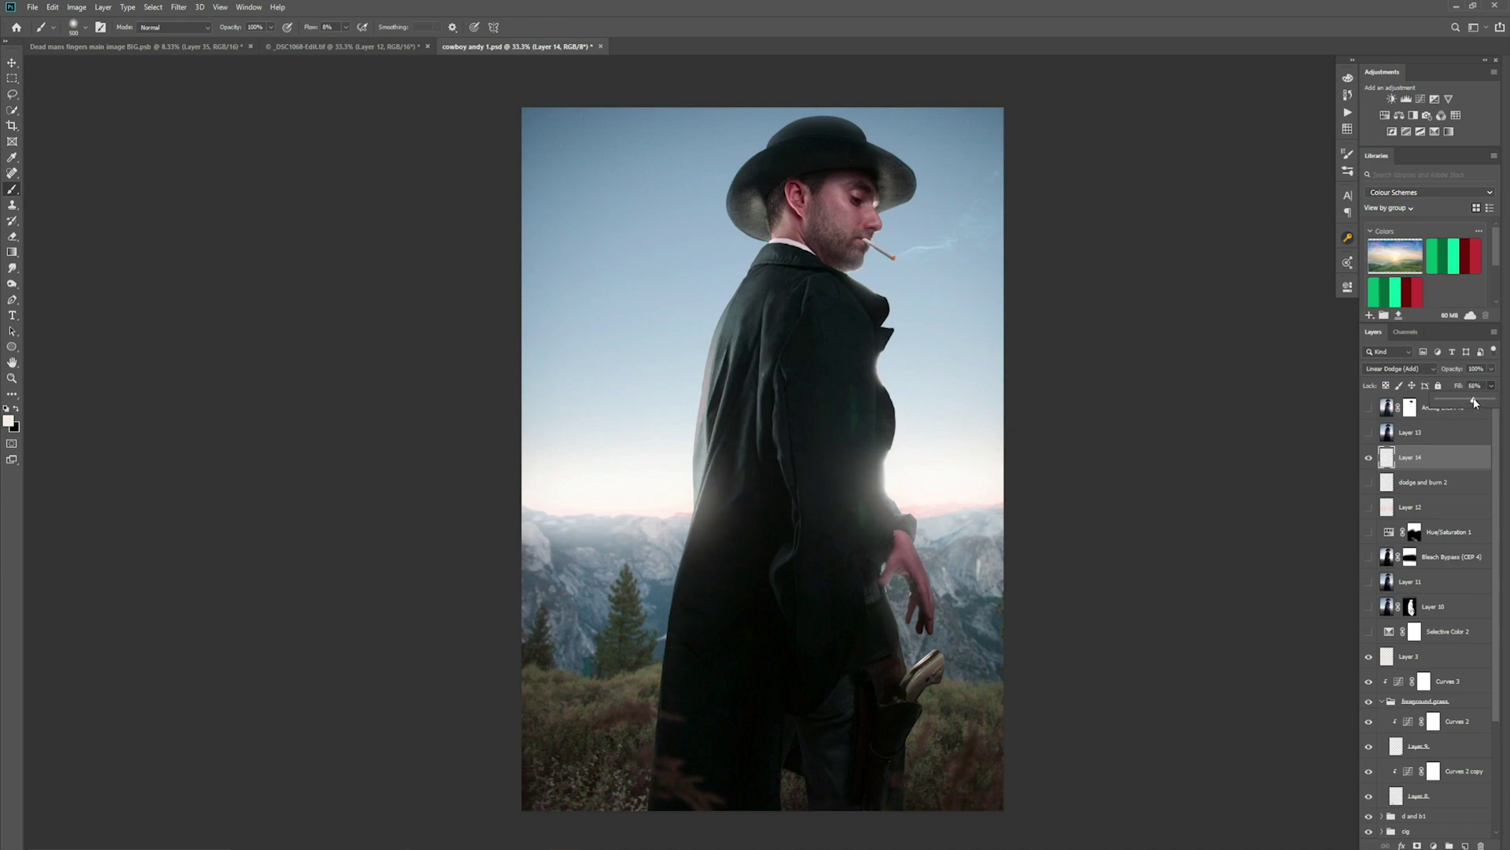
{"action": "left_click", "coordinate": [1369, 460]}
{"action": "left_click", "coordinate": [1369, 459]}
Add a Color Dodge layer and set the foreground colour to red d04914
{"action": "left_click", "coordinate": [1465, 846]}
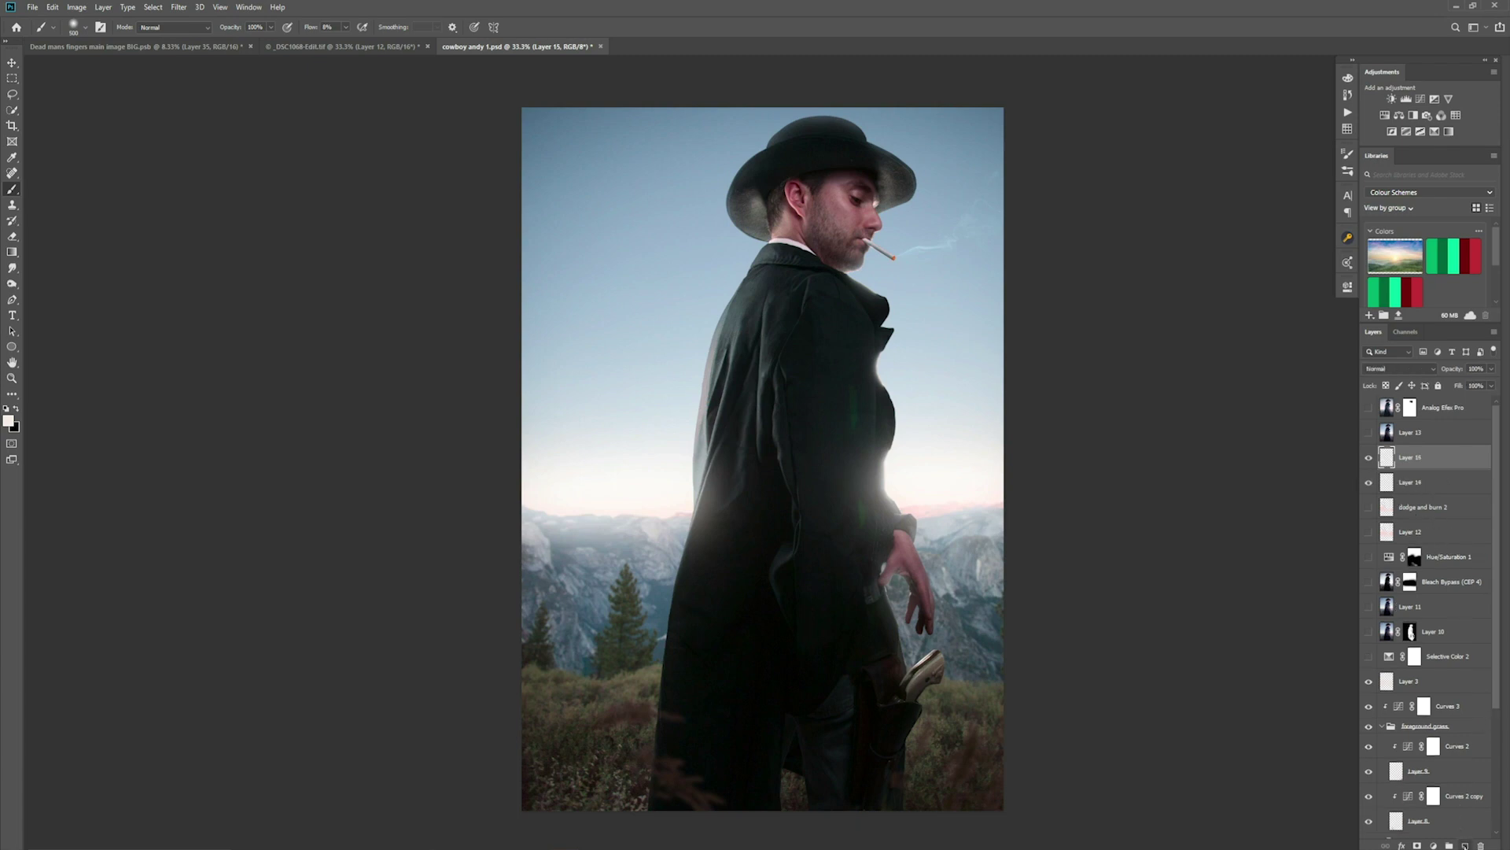
{"action": "left_click", "coordinate": [1399, 364]}
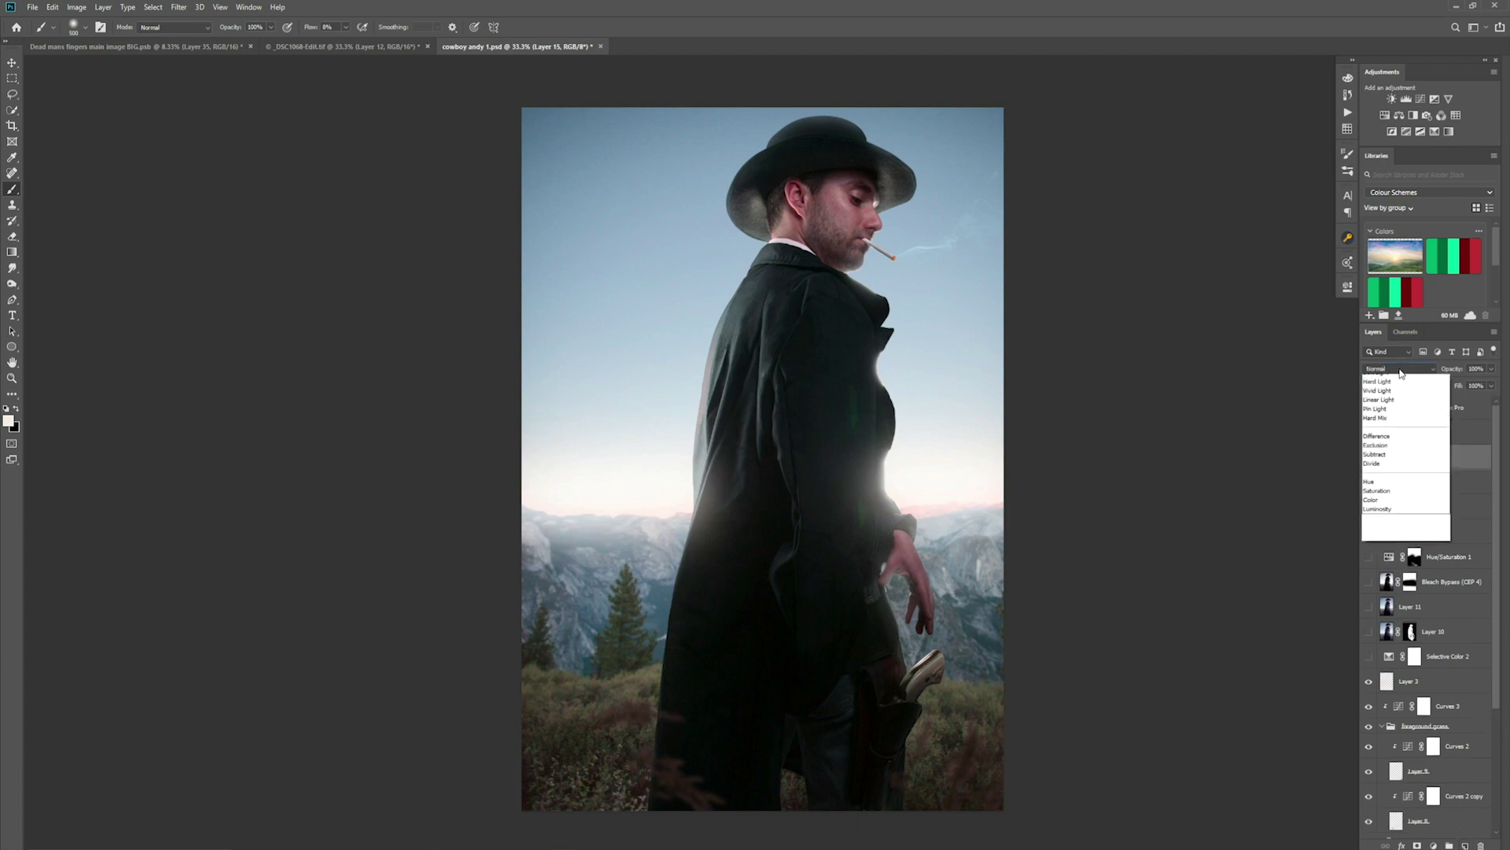
{"action": "left_click", "coordinate": [1397, 478]}
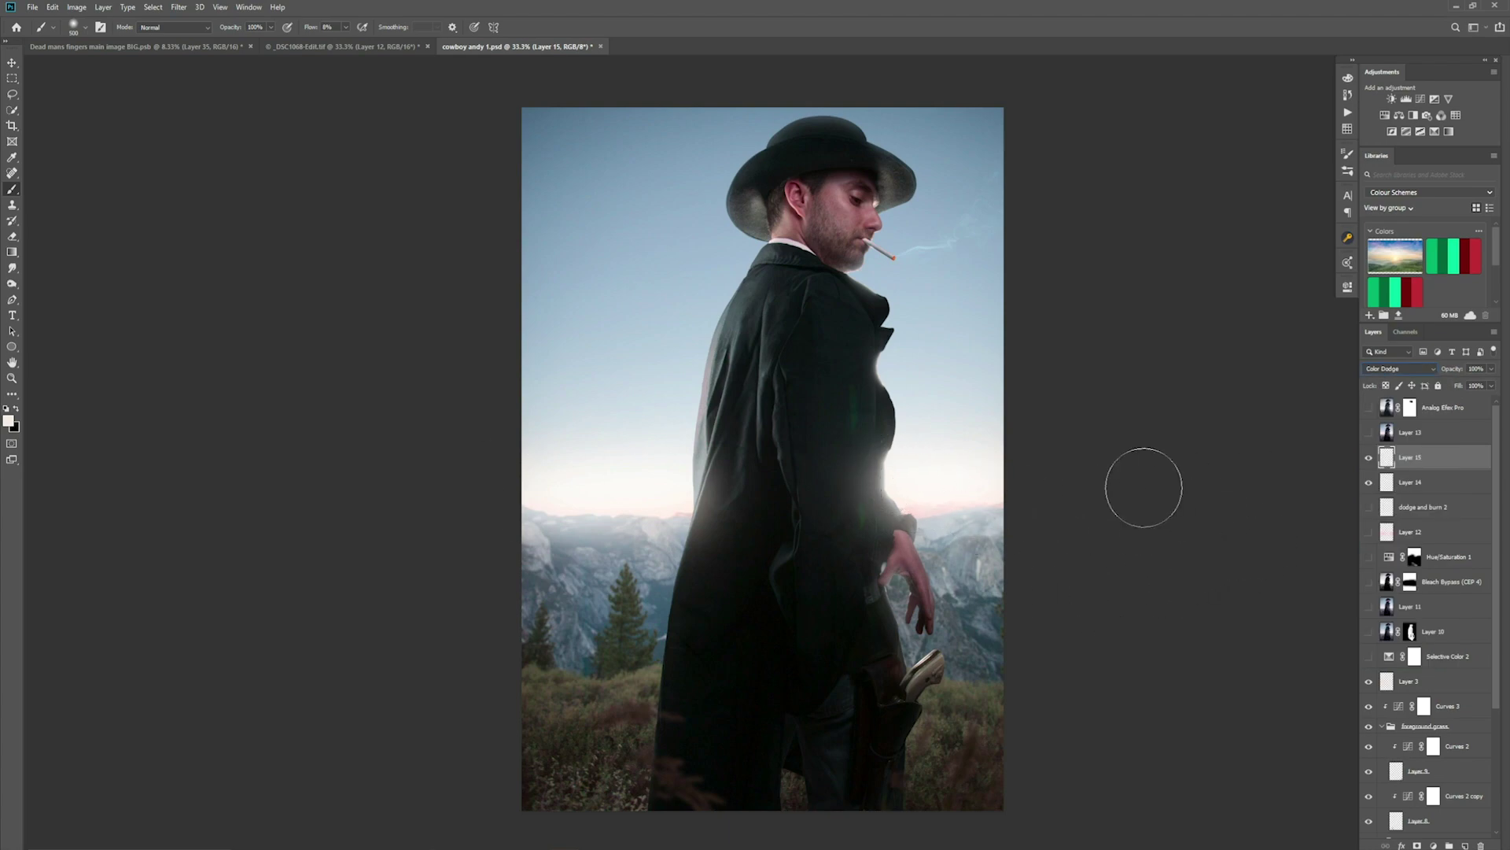
{"action": "left_click", "coordinate": [9, 423]}
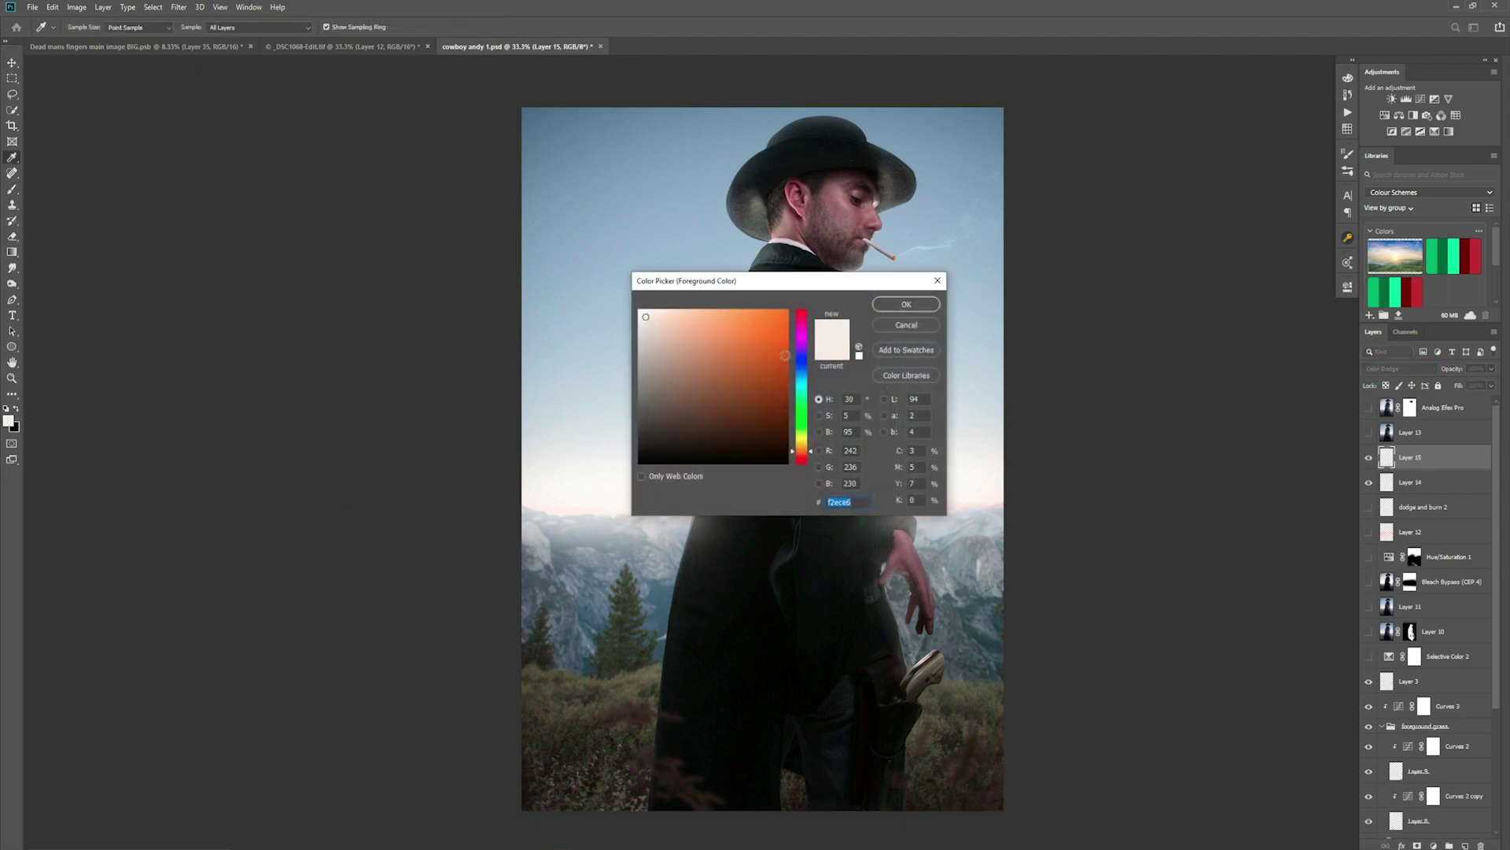
{"action": "left_click_drag", "start_coordinate": [804, 459], "coordinate": [804, 464]}
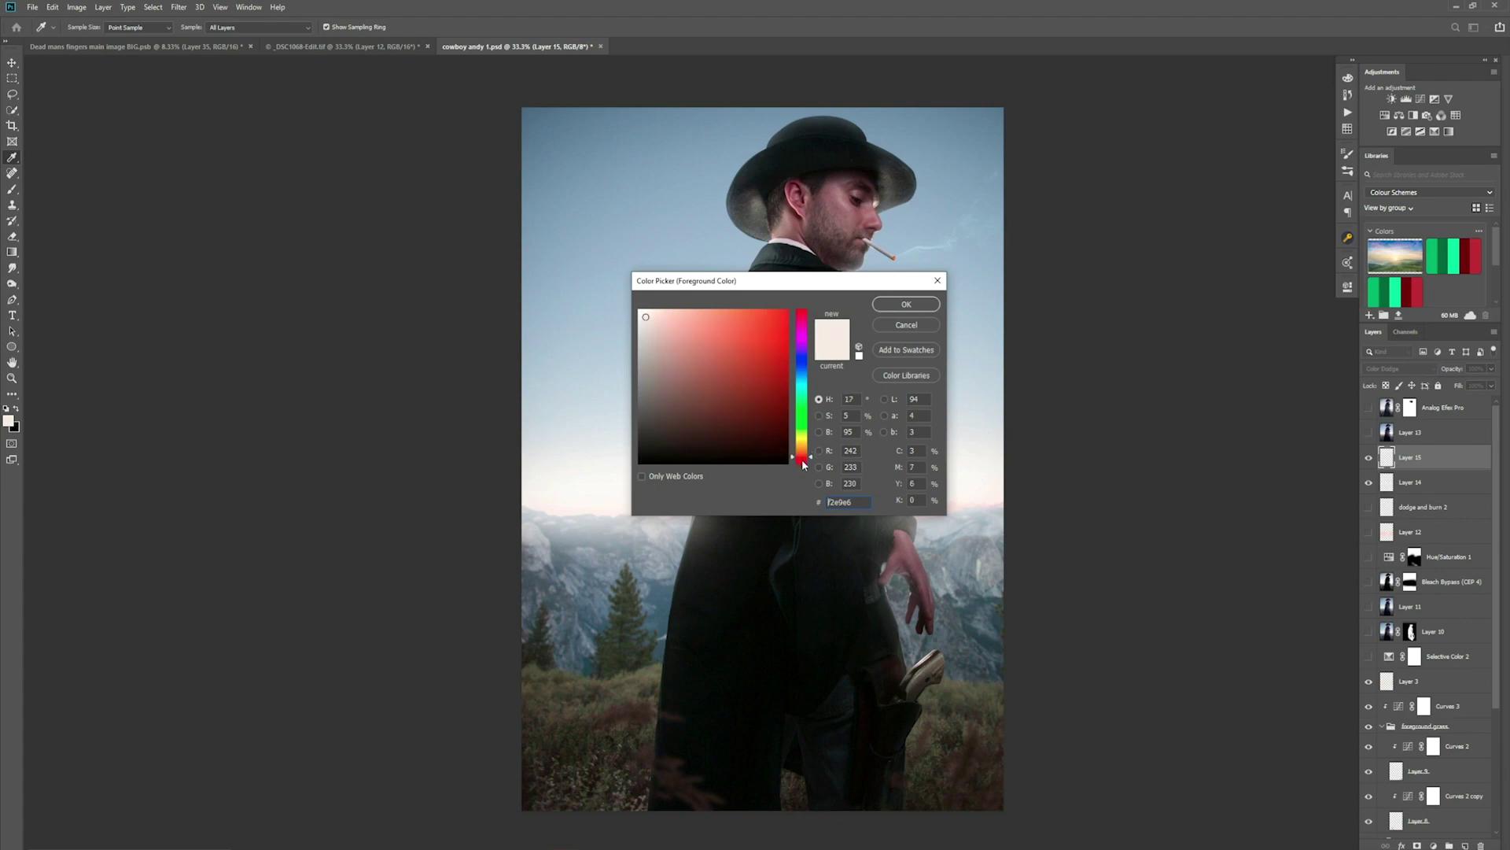
{"action": "left_click", "coordinate": [775, 337]}
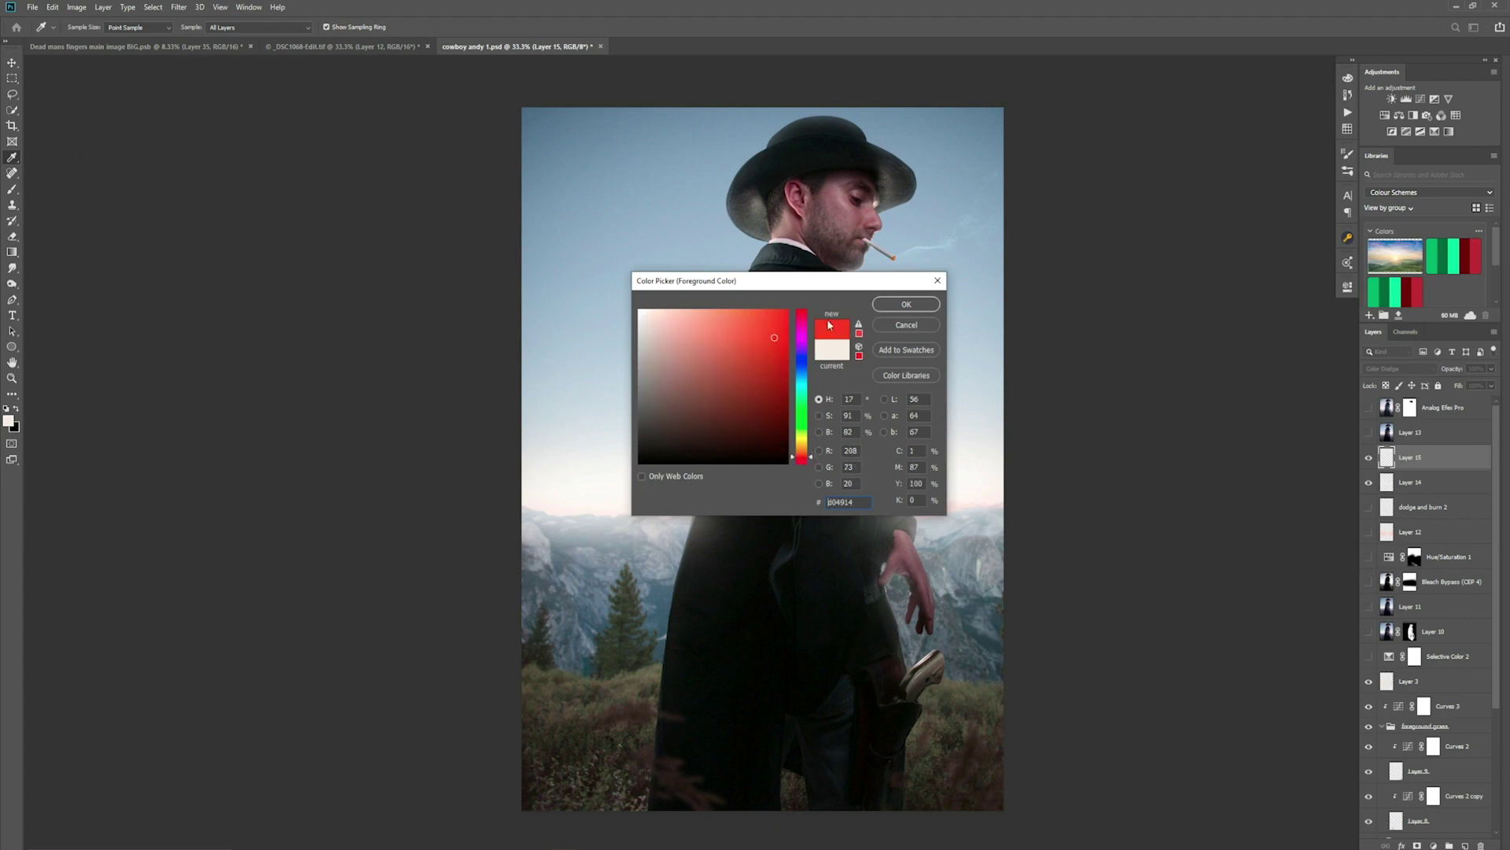
{"action": "left_click", "coordinate": [886, 306]}
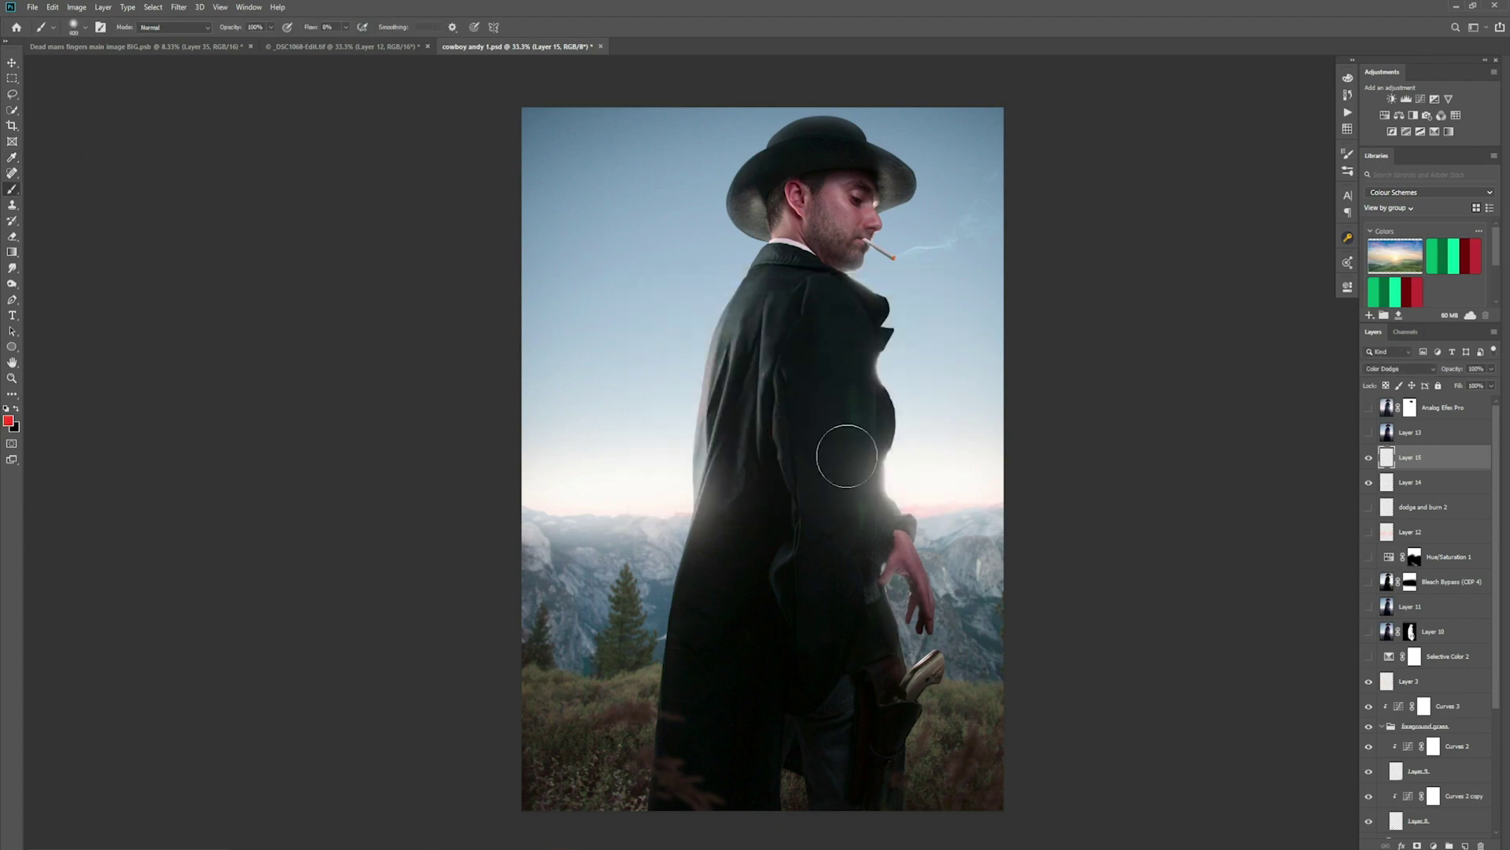
Paint red glow along both coat edges and fade the layer to about 29% opacity
{"action": "key", "text": "bracketleft"}
{"action": "key", "text": "bracketleft"}
{"action": "left_click_drag", "start_coordinate": [900, 461], "coordinate": [909, 490]}
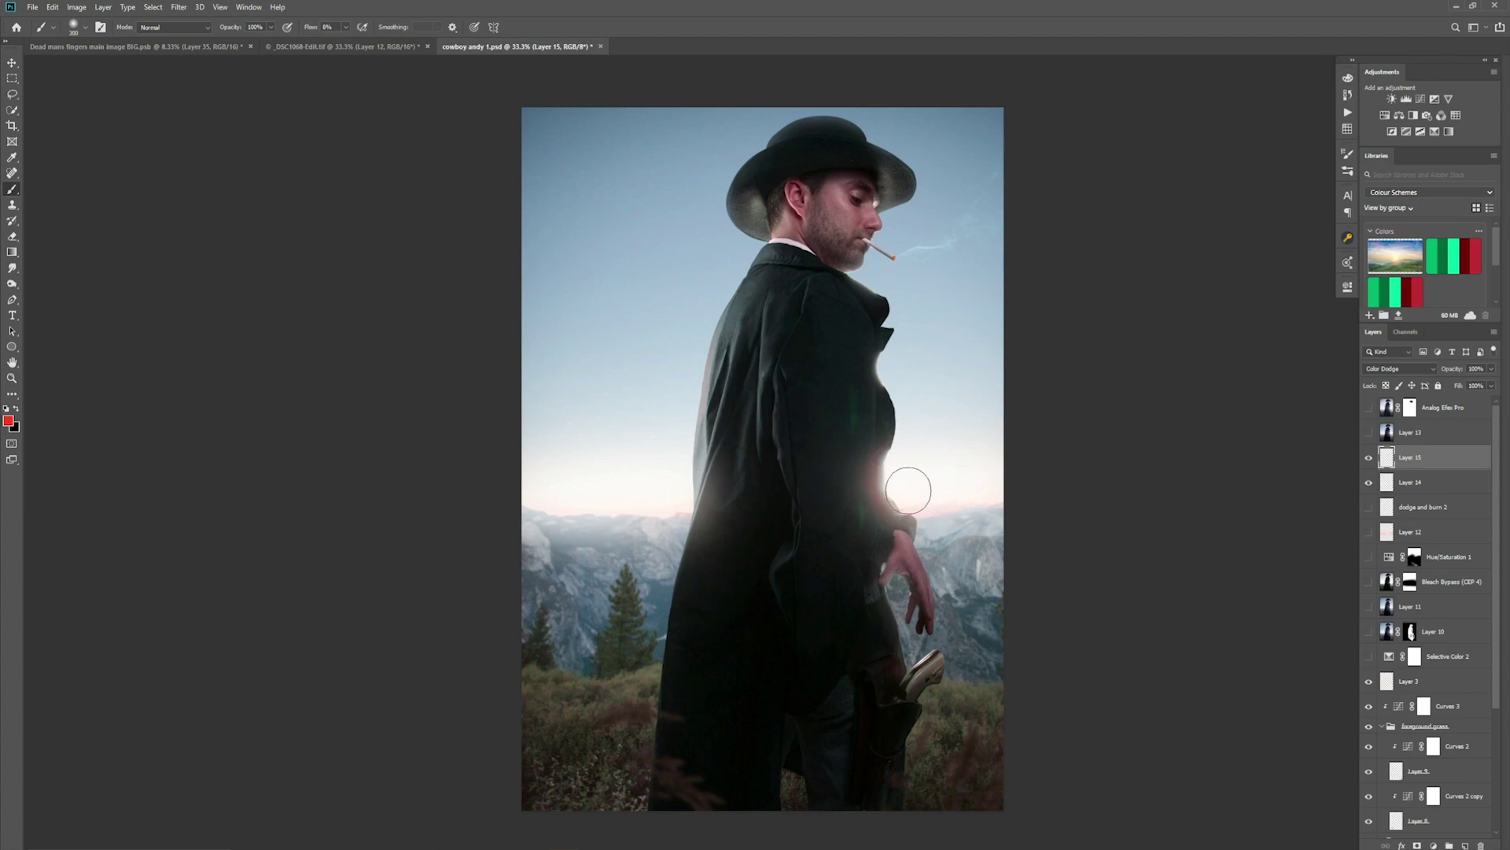
{"action": "key", "text": "bracketright"}
{"action": "left_click_drag", "start_coordinate": [677, 481], "coordinate": [696, 496]}
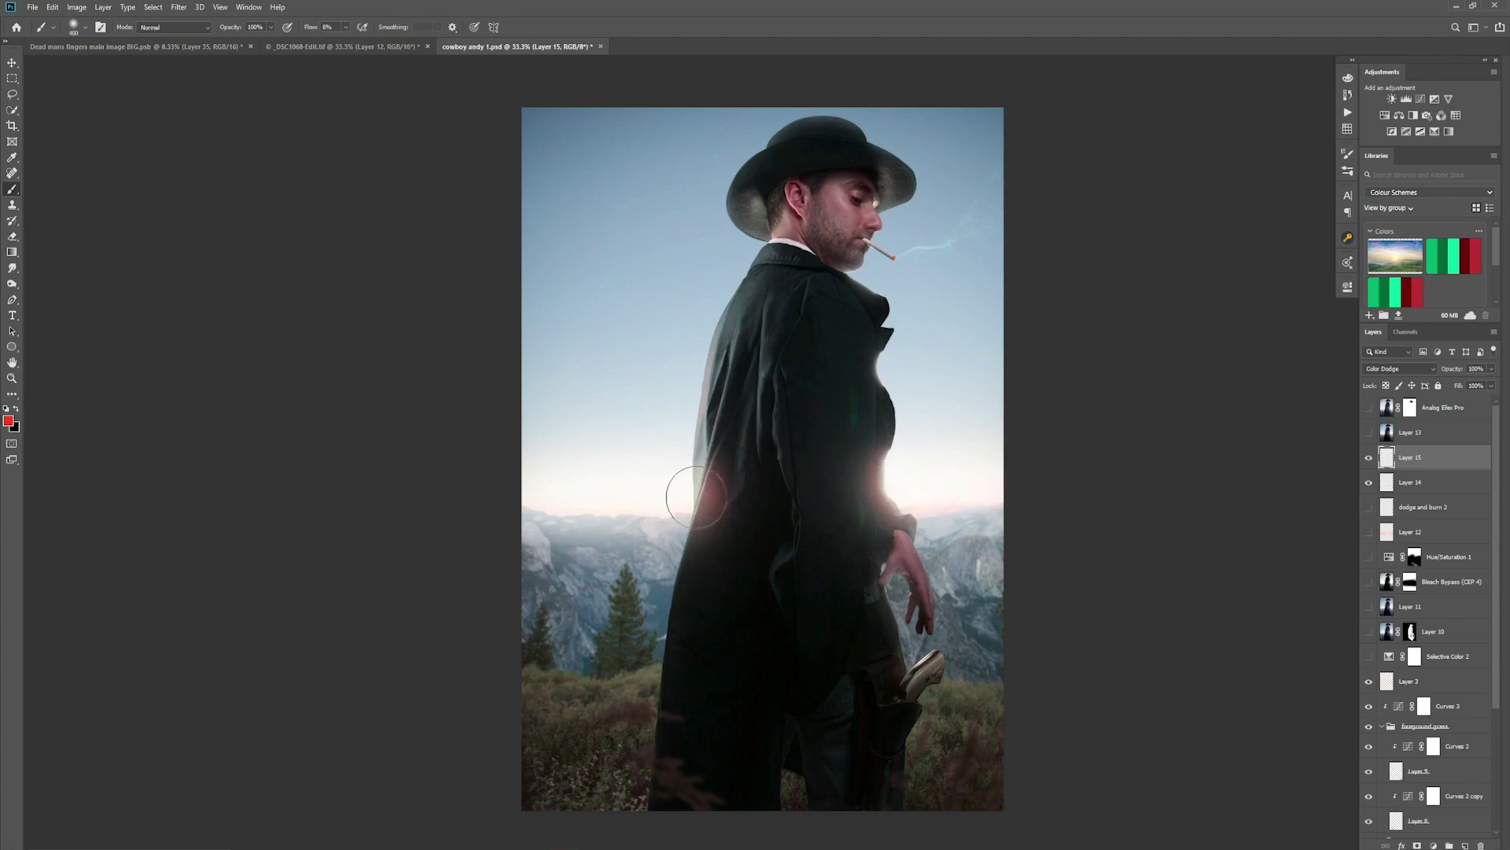
{"action": "left_click_drag", "start_coordinate": [549, 495], "coordinate": [763, 529]}
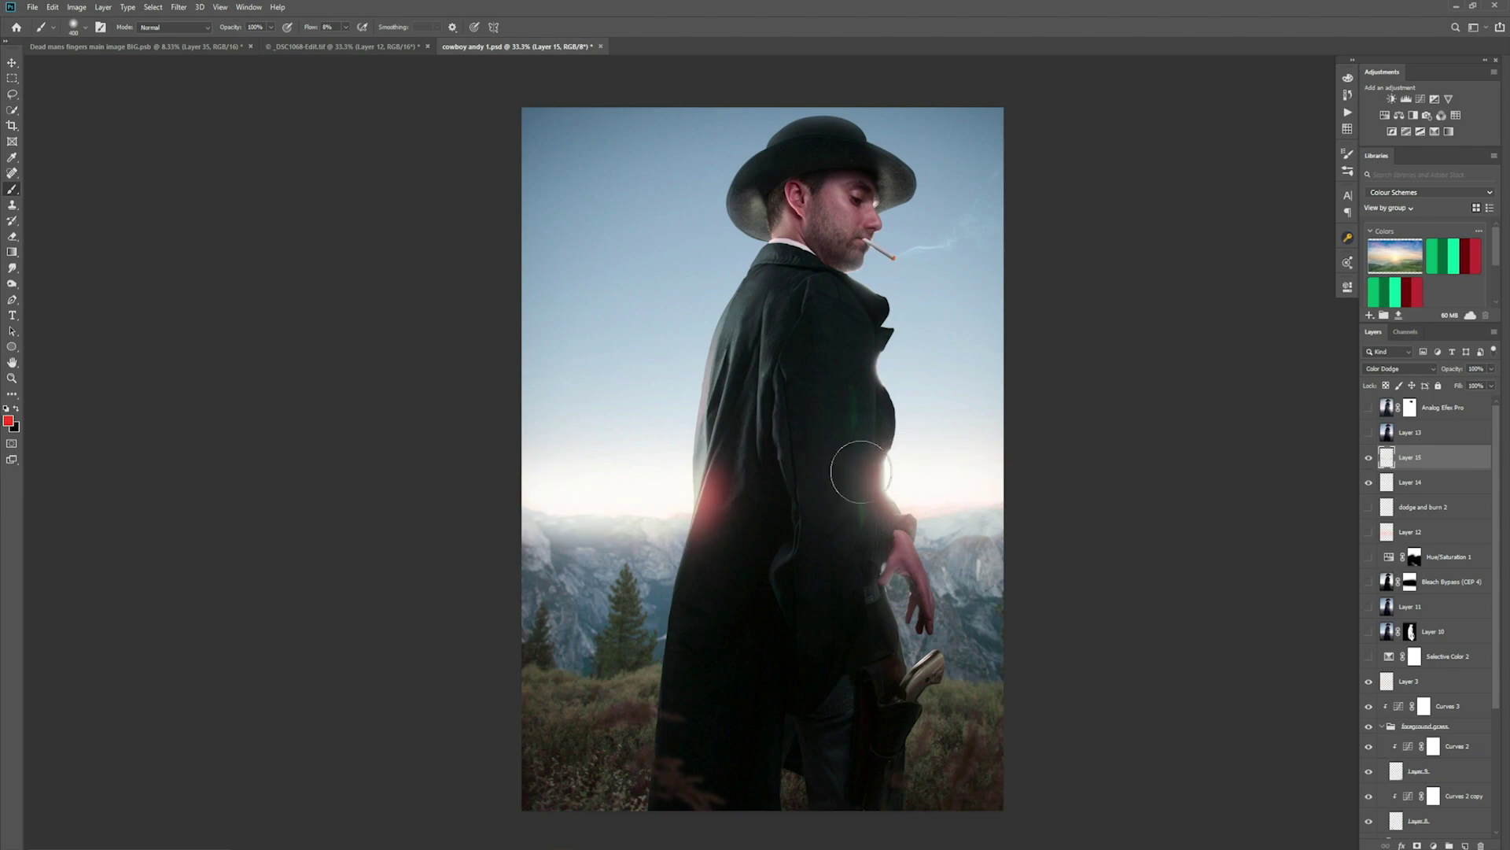
{"action": "left_click_drag", "start_coordinate": [870, 466], "coordinate": [886, 472]}
{"action": "key", "text": "bracketright"}
{"action": "key", "text": "bracketright"}
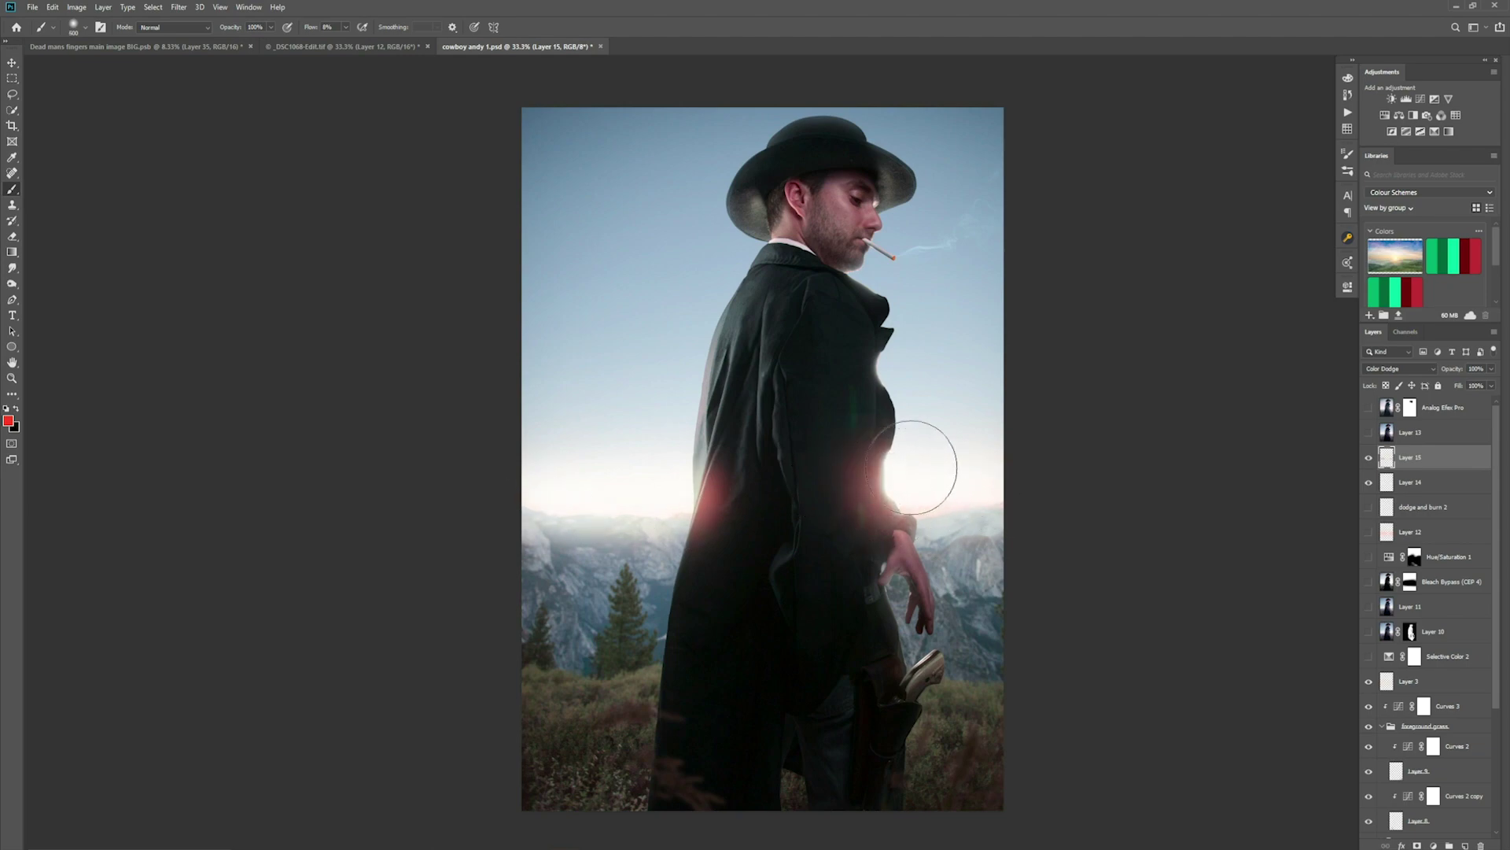
{"action": "left_click", "coordinate": [1491, 368]}
{"action": "left_click_drag", "start_coordinate": [1491, 384], "coordinate": [1455, 389]}
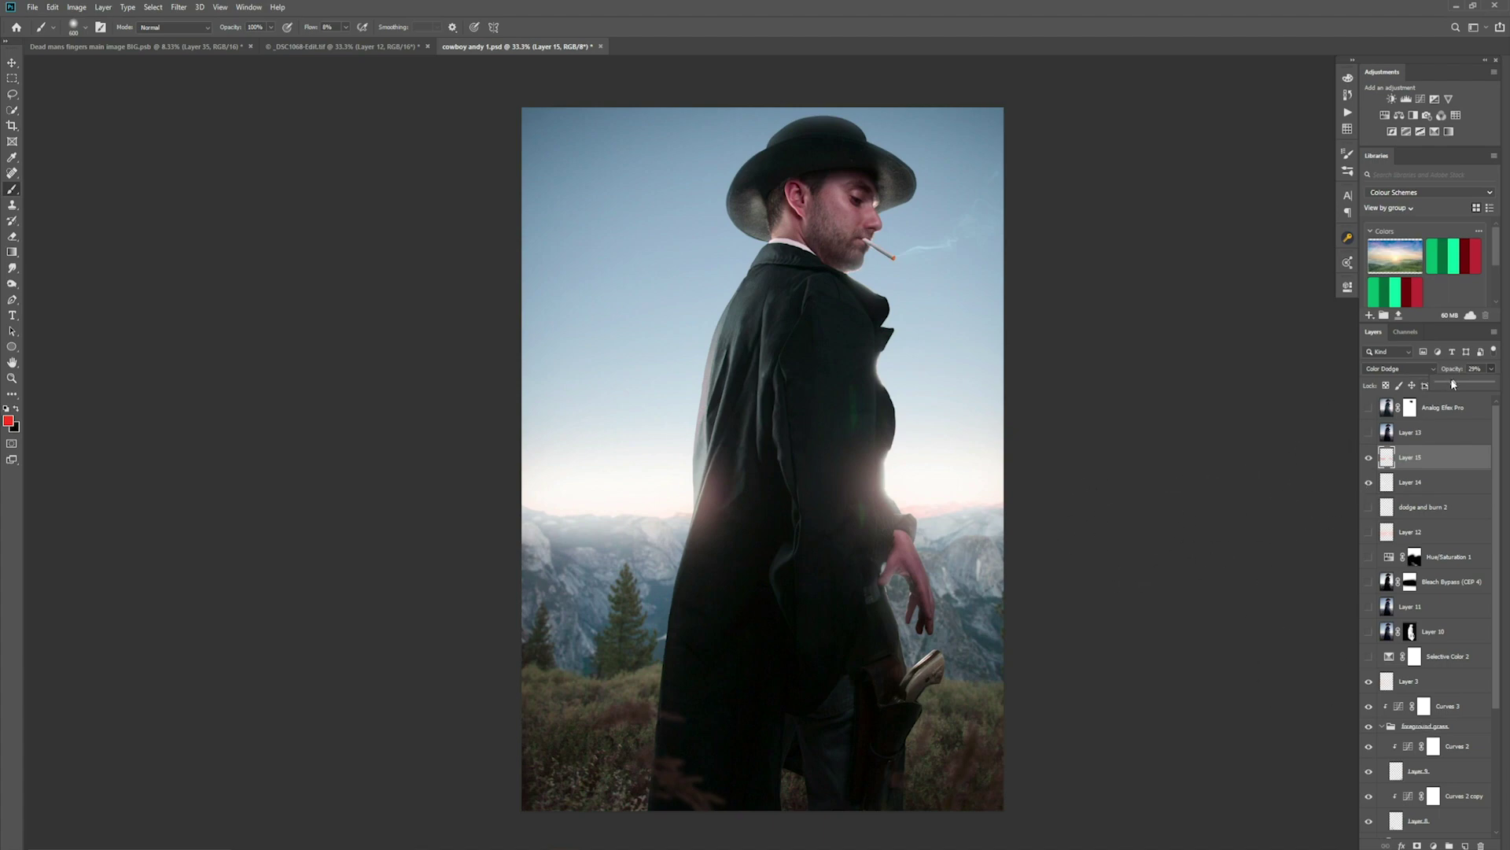
Set Layer 15's red glow to 22% opacity, compare it hidden and shown, then enable Analog Efex Pro
{"action": "left_click_drag", "start_coordinate": [1454, 388], "coordinate": [1451, 389]}
{"action": "left_click", "coordinate": [1369, 458]}
{"action": "left_click", "coordinate": [1369, 458]}
{"action": "left_click", "coordinate": [1369, 408]}
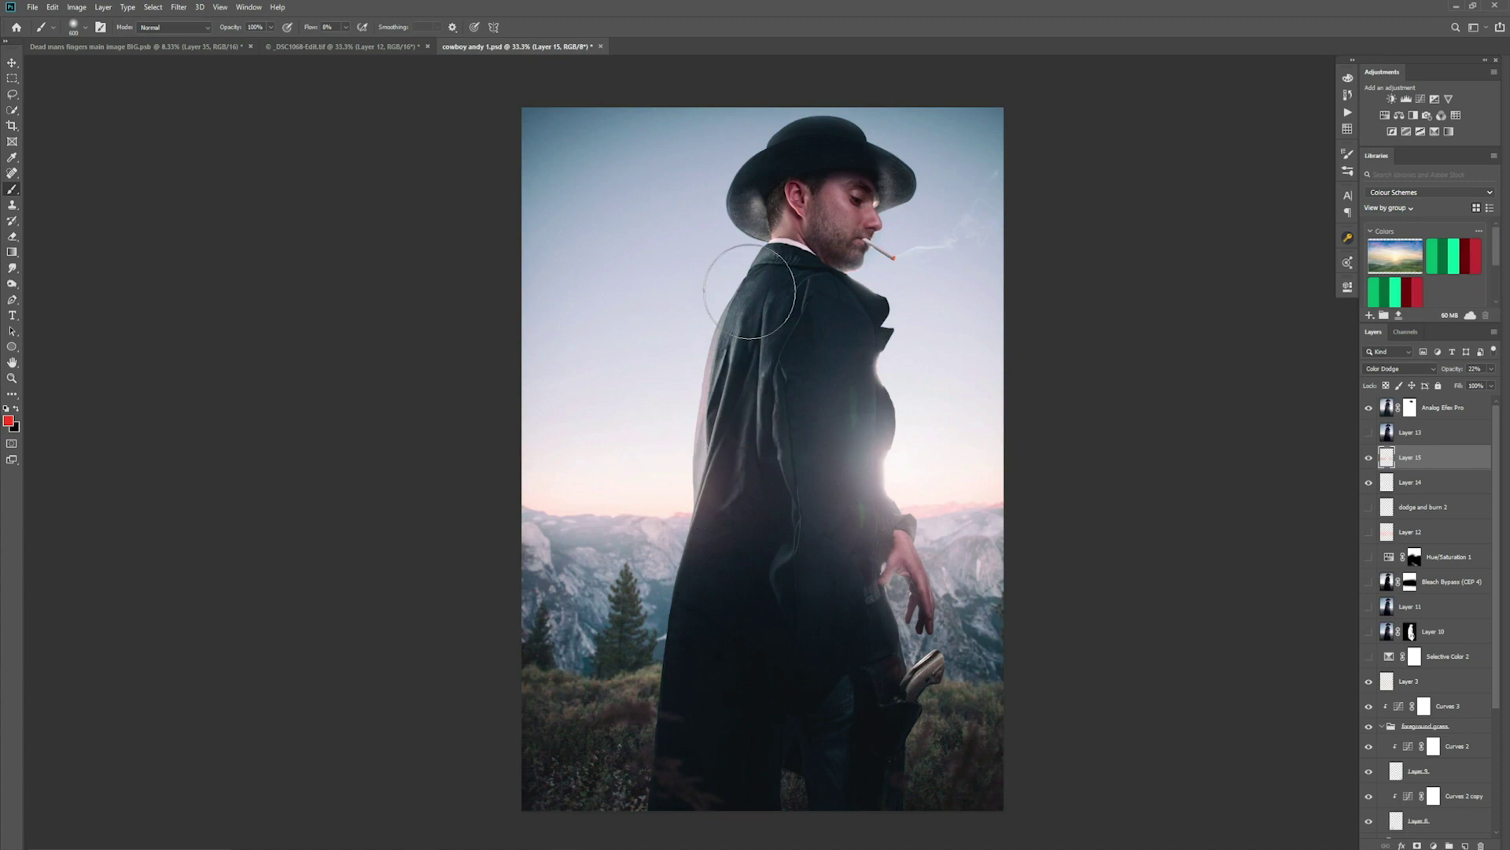
{"action": "left_click", "coordinate": [1369, 408]}
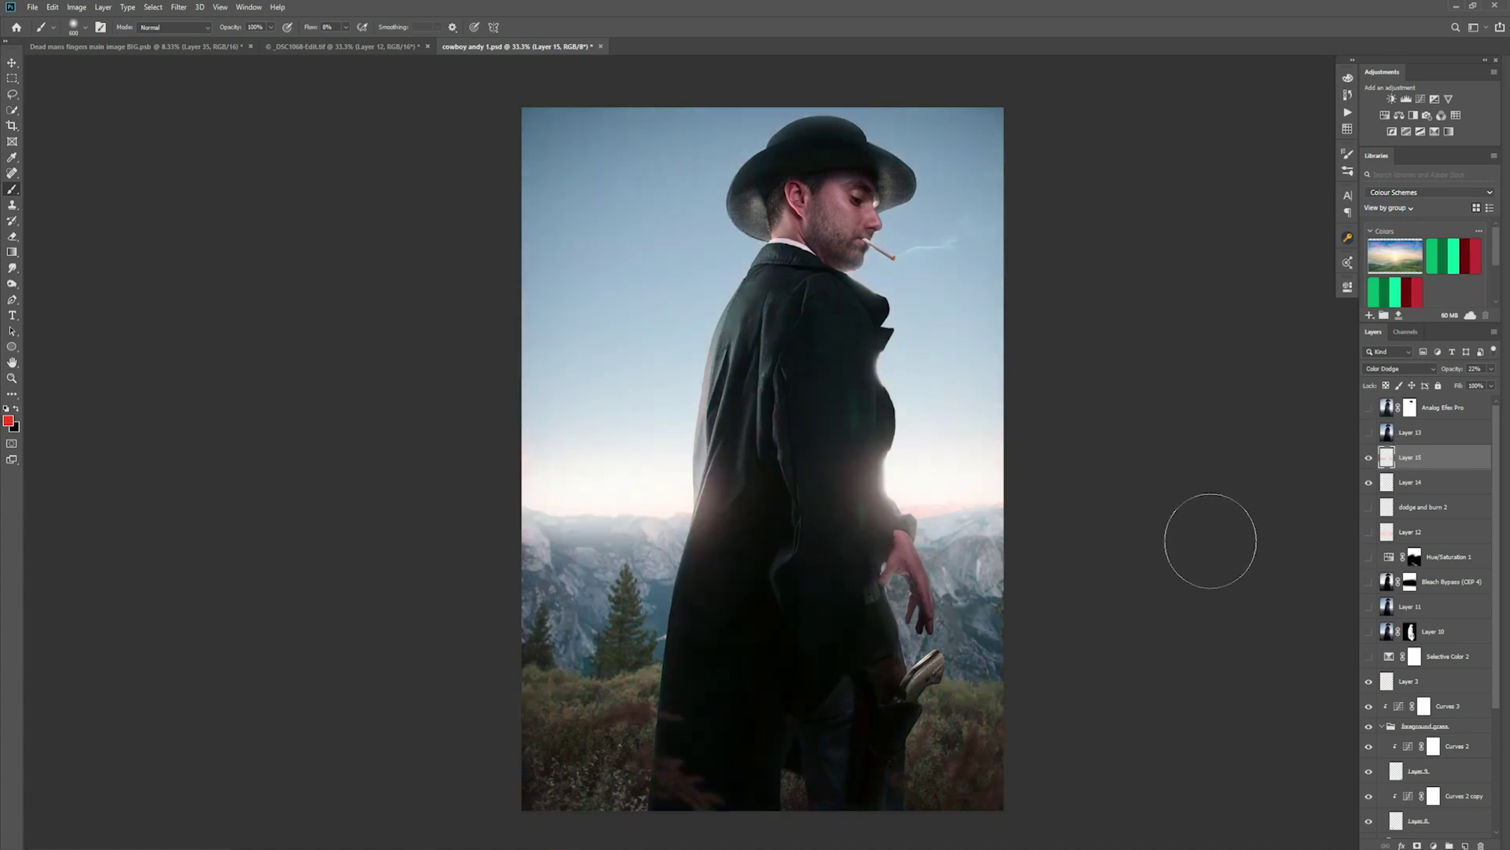